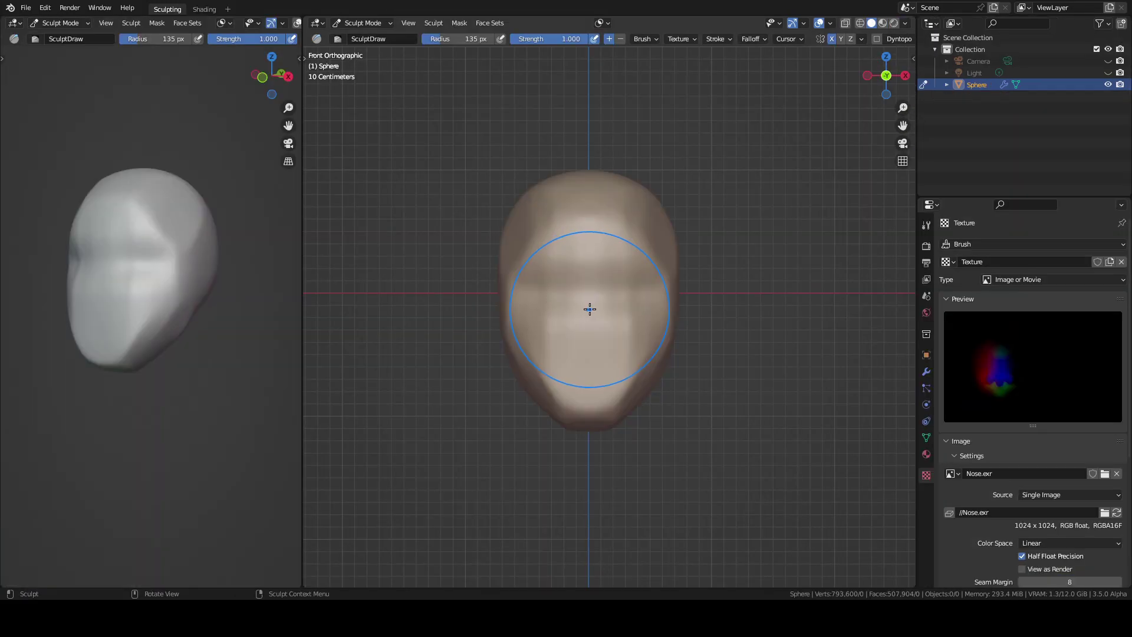
Stamp a nose, both eyes and two horns onto the head with VDM Draw strokes.
drag(589, 309, 590, 408)
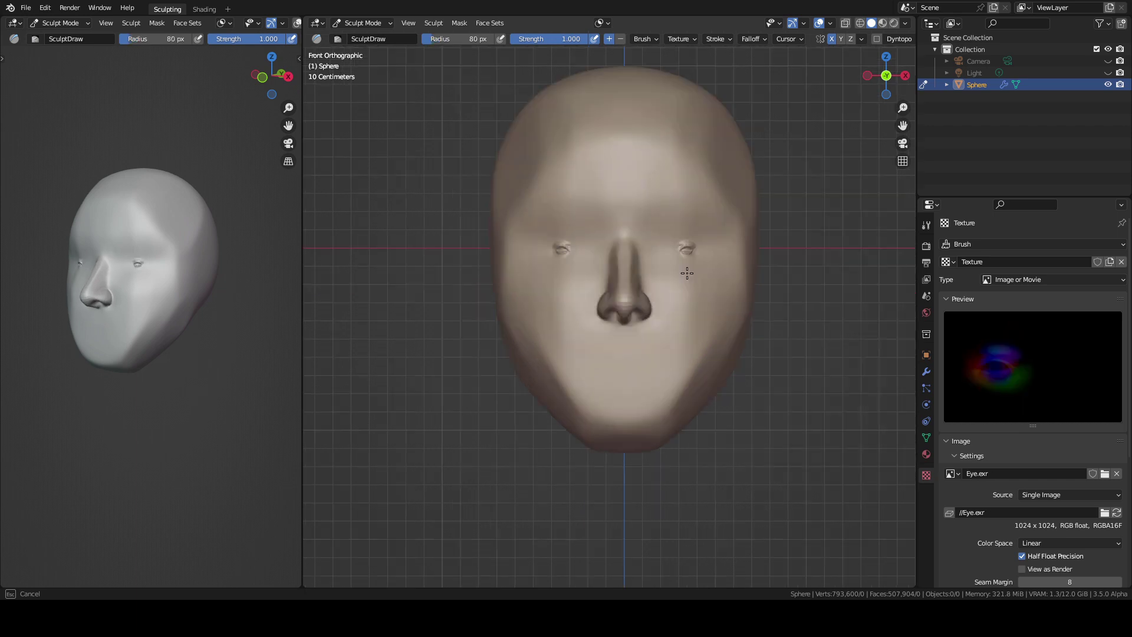
mouse_move(684, 248)
mouse_down()
mouse_move(682, 308)
mouse_move(662, 328)
mouse_move(684, 348)
mouse_up()
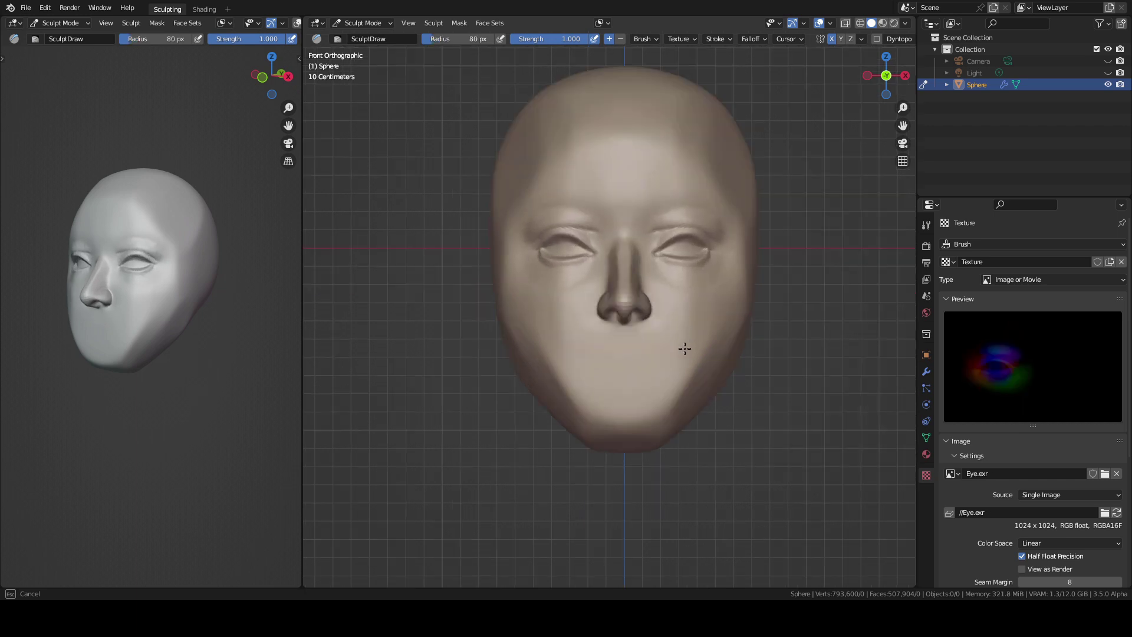
drag(655, 171, 631, 122)
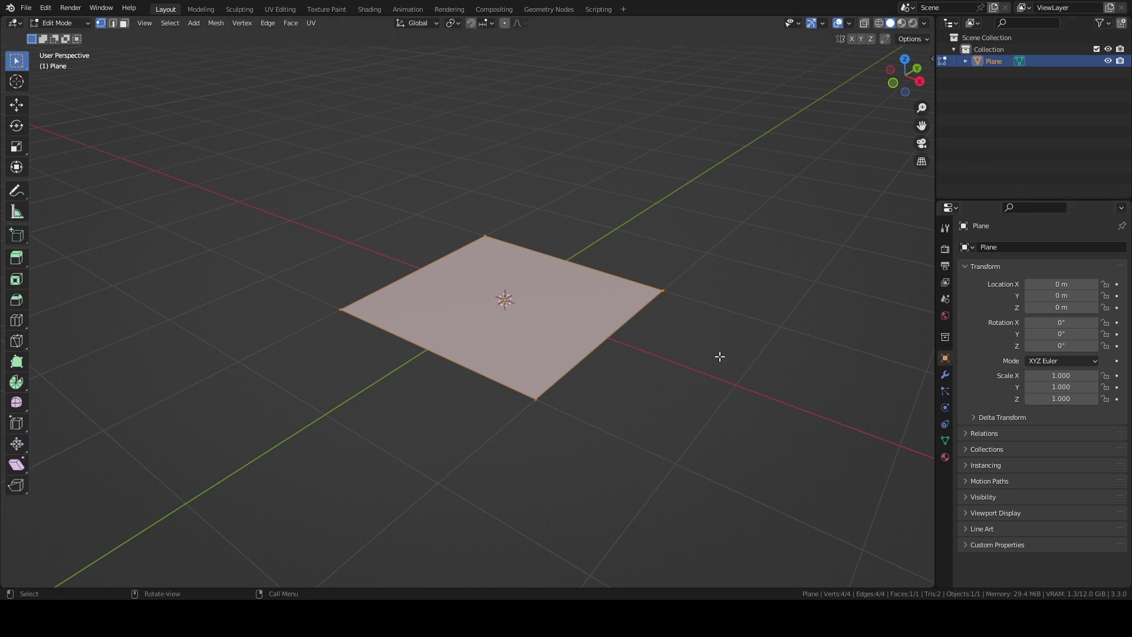
Subdivide the plane into four faces.
key(ctrl+r)
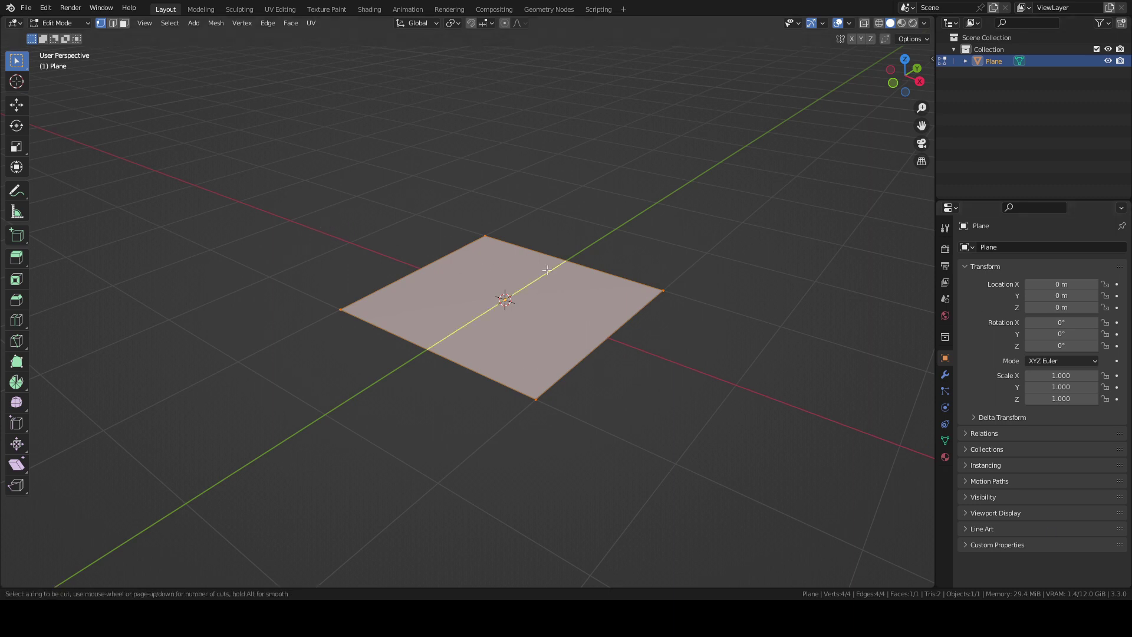
right_click(493, 312)
click(493, 313)
click(71, 576)
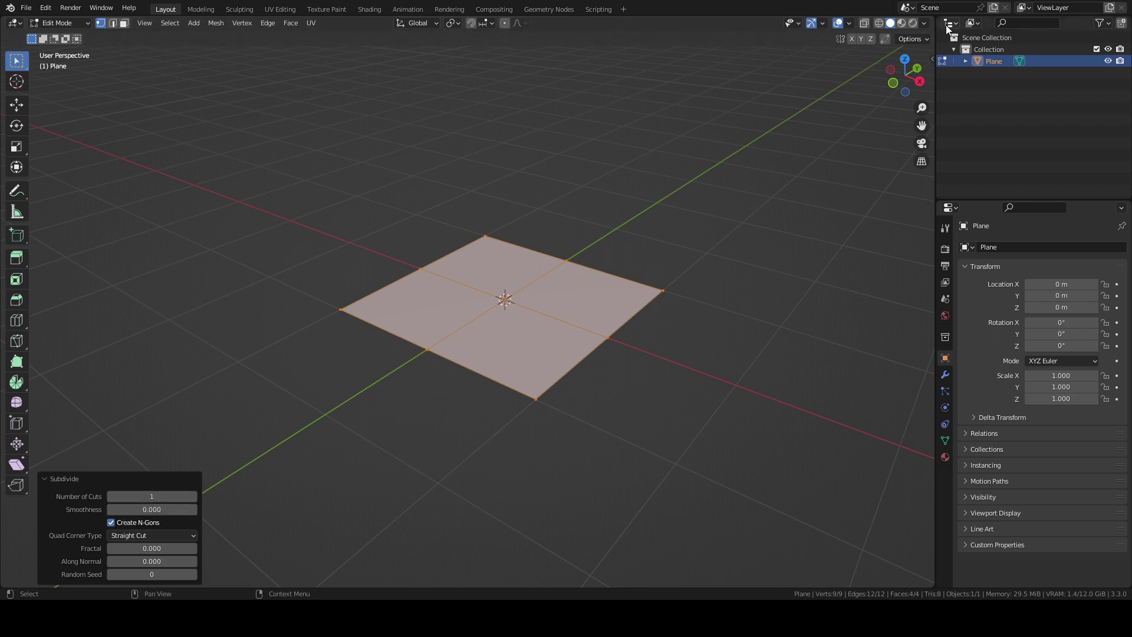
Split the 3D view and turn the right area into a UV Editor.
drag(934, 19, 645, 118)
click(945, 440)
scroll(665, 24, up, 8)
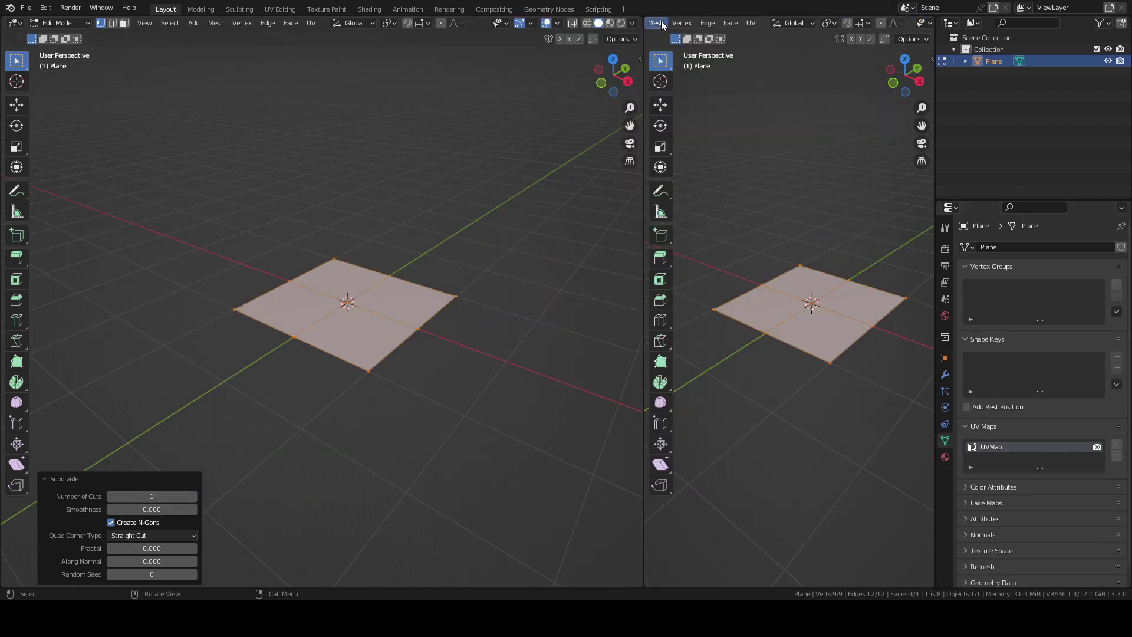
click(658, 22)
click(681, 82)
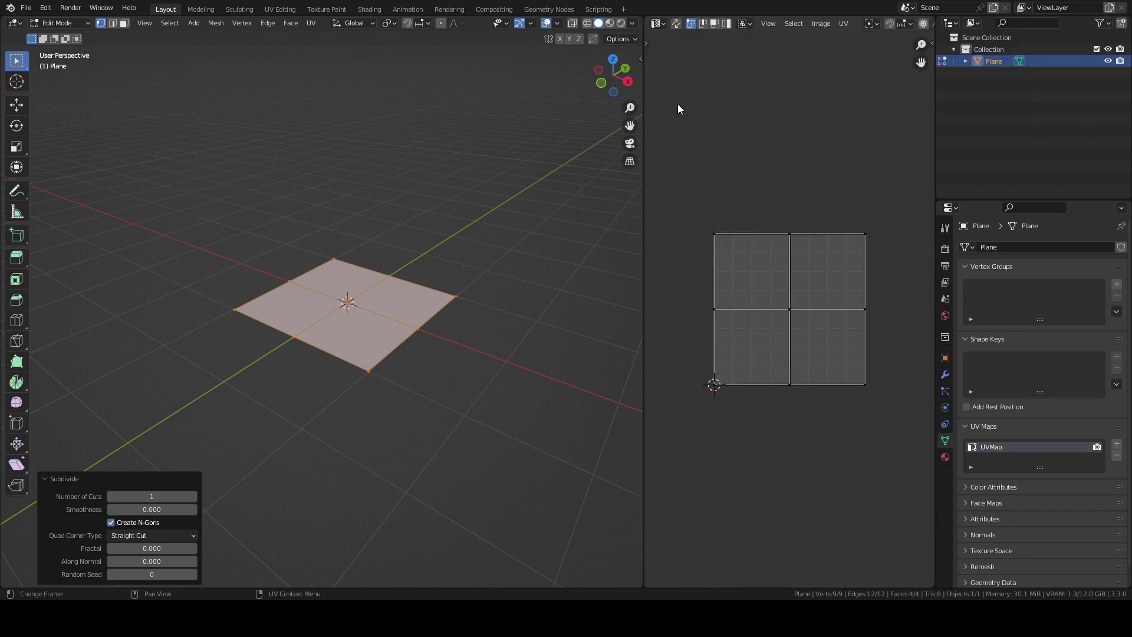
click(658, 23)
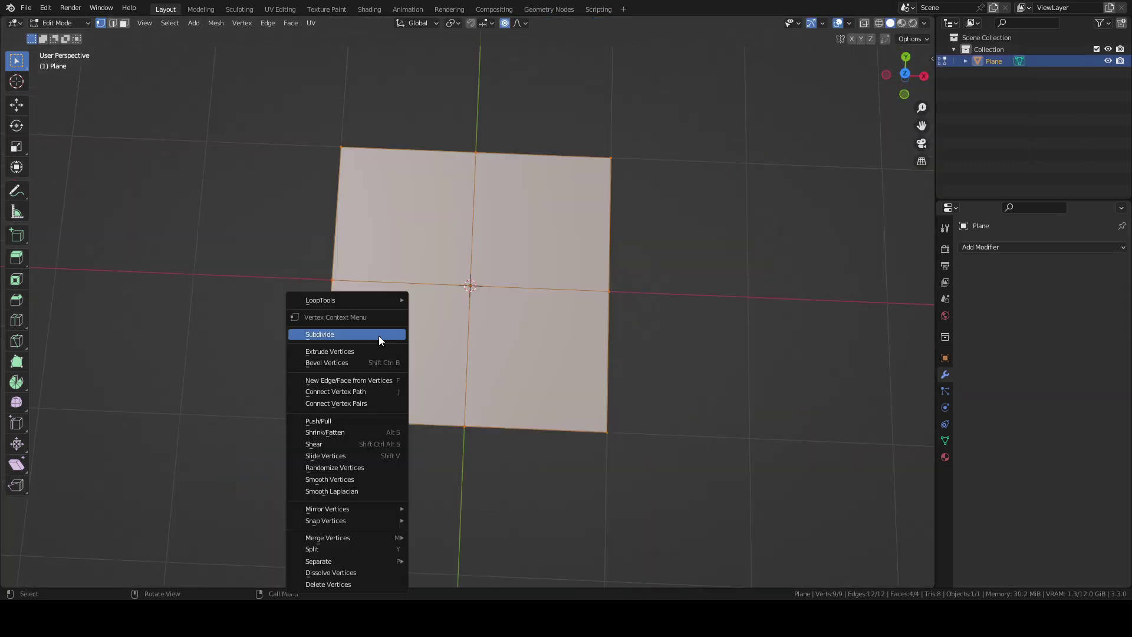
Subdivide the plane further into a fine 196-face grid.
click(382, 334)
drag(151, 496, 207, 501)
middle_drag(413, 383, 485, 342)
Raise one central vertex on Z with proportional editing to form a tent-shaped bump.
key(alt+a)
click(478, 299)
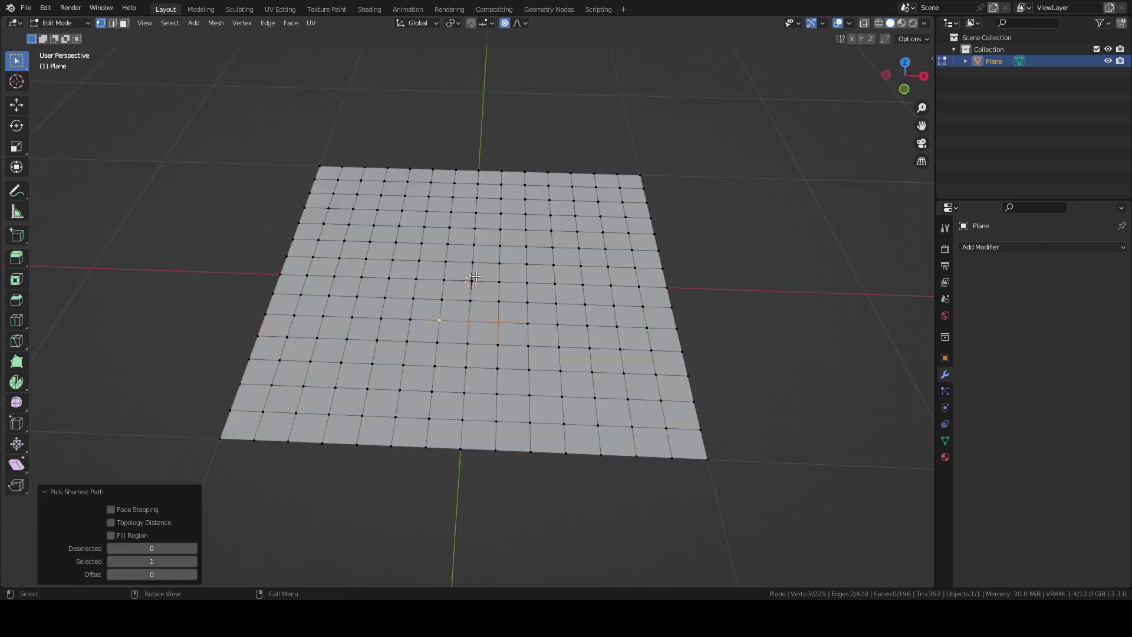
middle_drag(477, 299, 501, 303)
key(g)
key(z)
click(517, 316)
Switch to Sculpt Mode, rotate the plane 90° on X and view it from the front.
key(g)
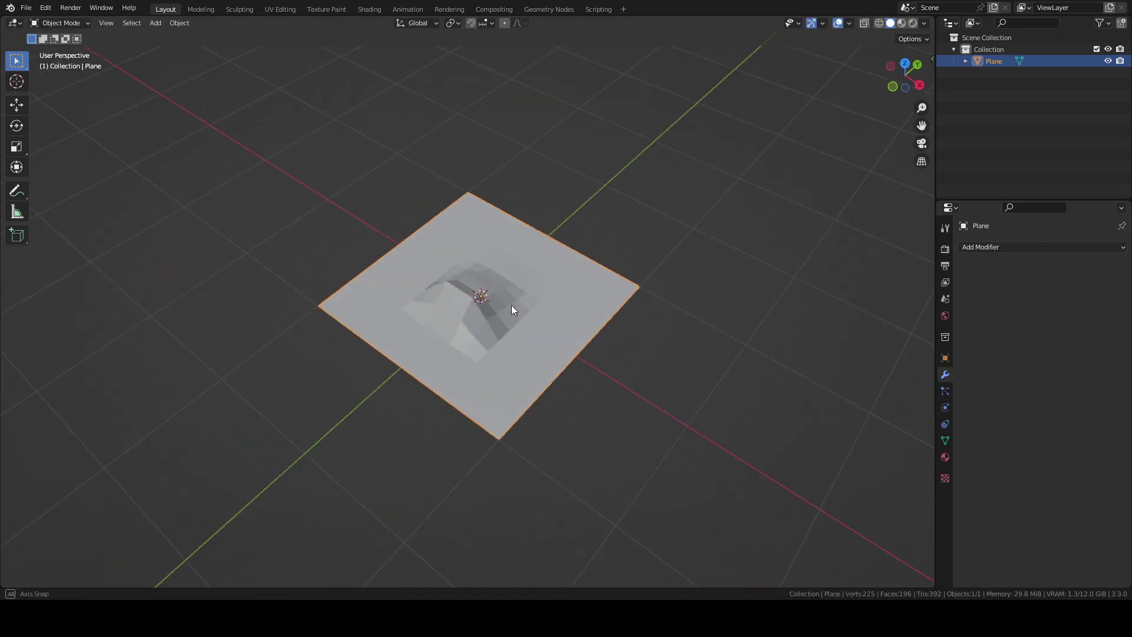
key(ctrl+Tab)
click(554, 403)
text(r)
text(x)
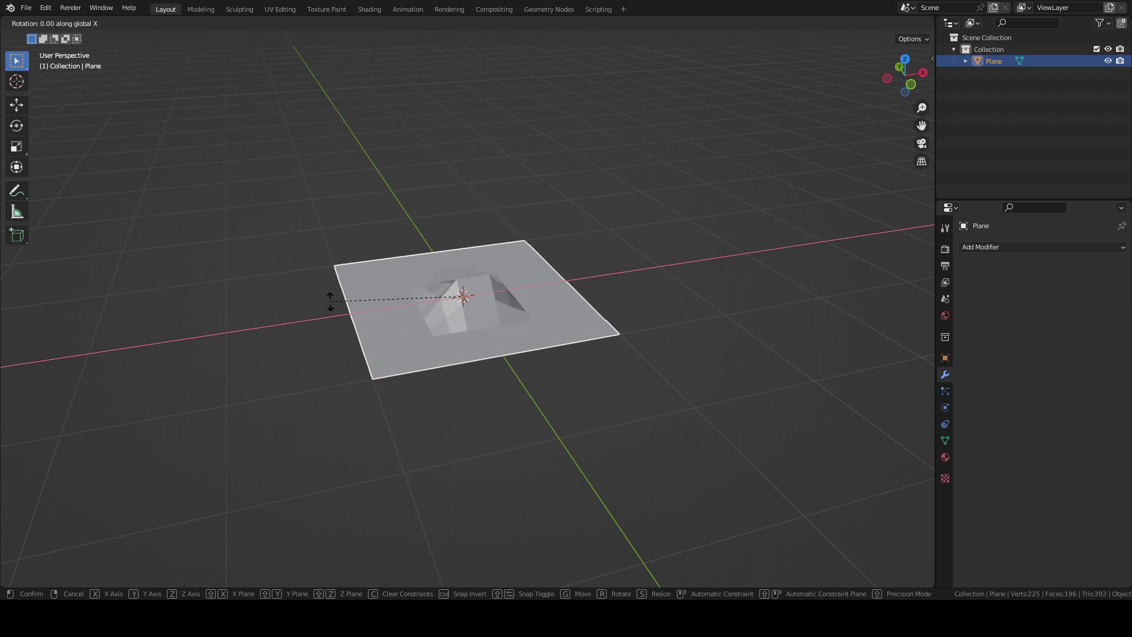
text(90)
key(Return)
key(KP_1)
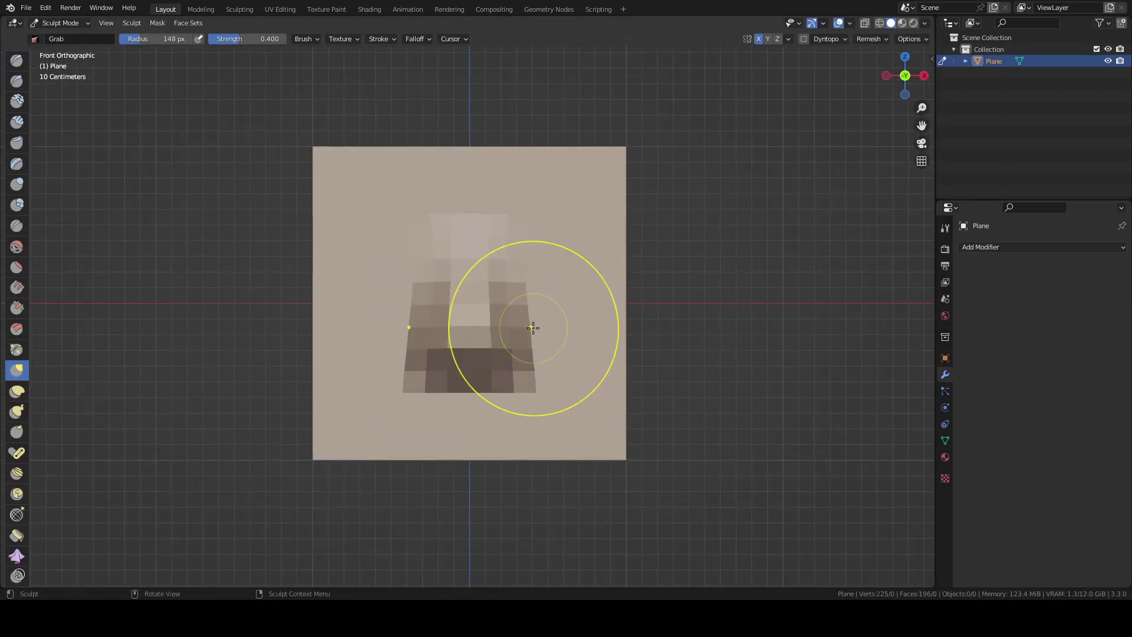
Launch blender.exe from the blender-3.5.0-alpha download folder.
mouse_move(531, 324)
middle_down()
mouse_move(515, 222)
mouse_move(473, 331)
mouse_move(518, 330)
middle_up()
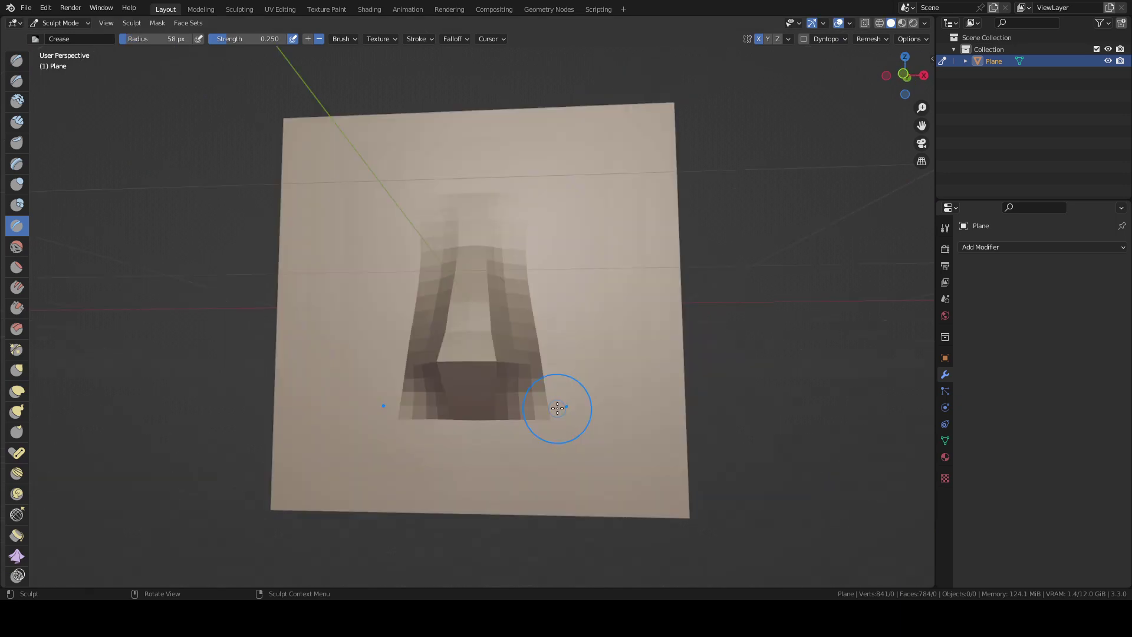
mouse_move(556, 407)
middle_down()
mouse_move(523, 331)
mouse_move(513, 354)
mouse_move(530, 367)
middle_up()
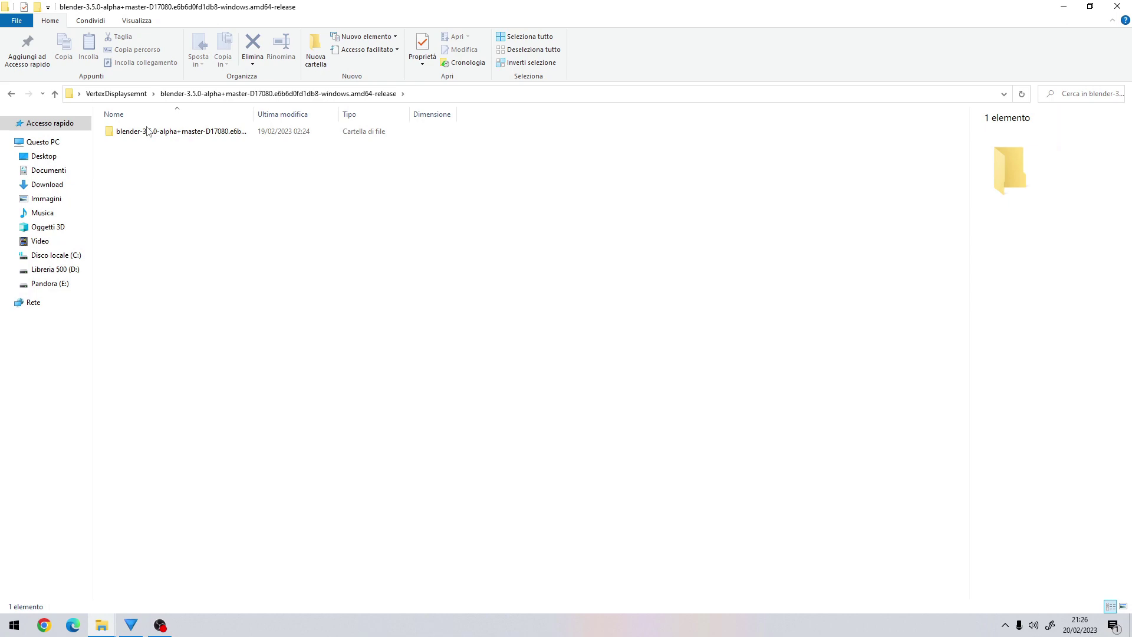
double_click(147, 131)
double_click(139, 182)
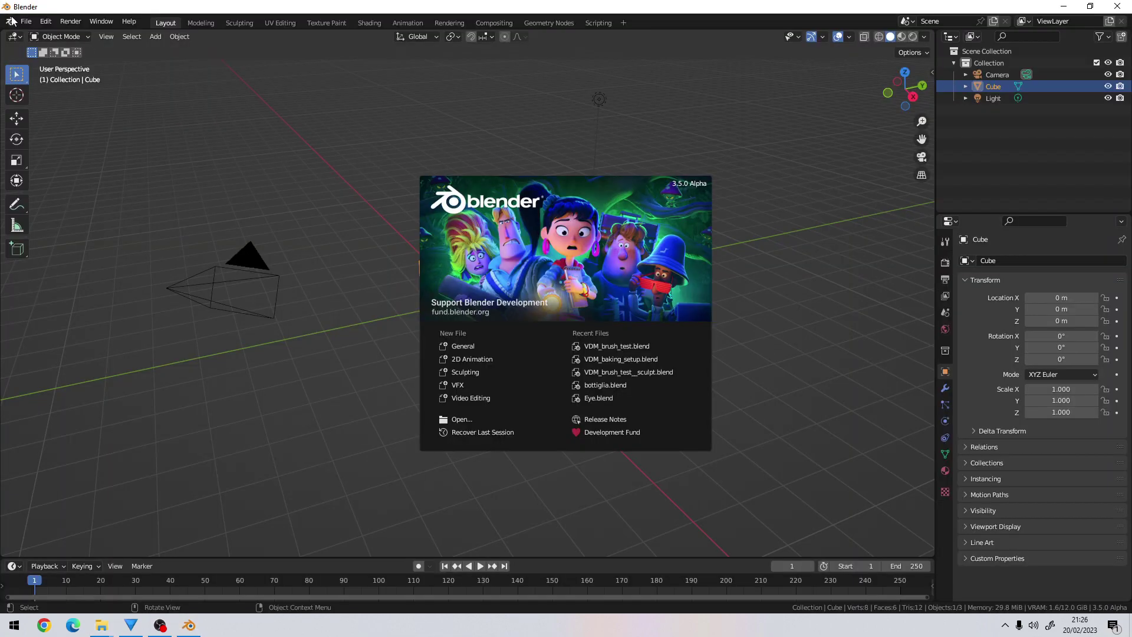
Dismiss the splash screen and open VDM_baking_setup.blend.
click(25, 24)
click(25, 23)
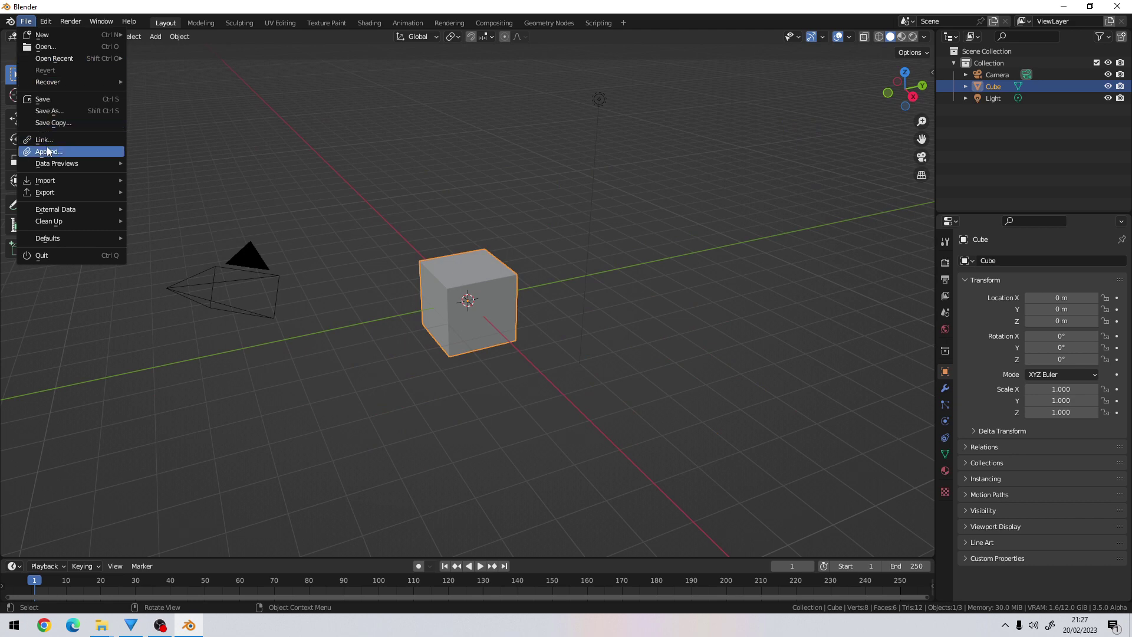
click(45, 47)
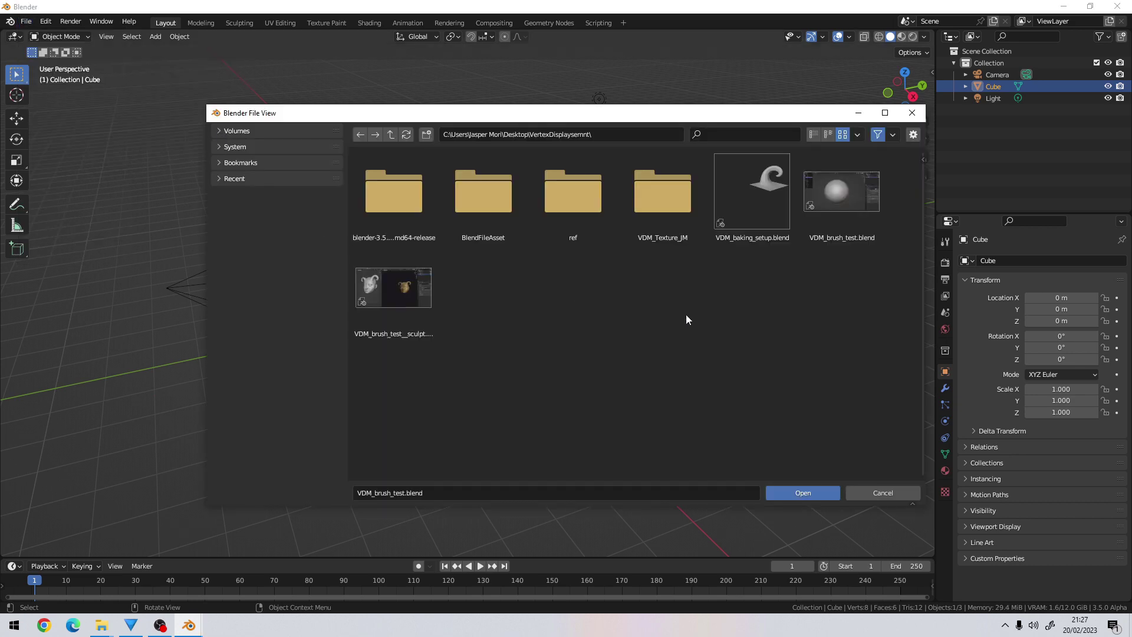
click(763, 195)
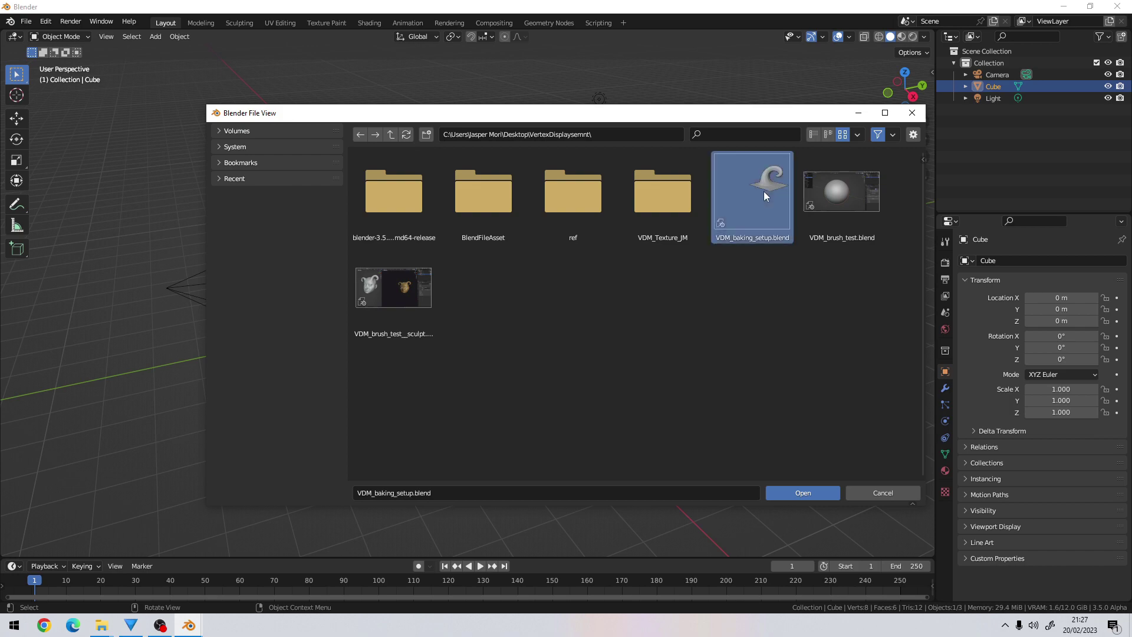
click(803, 493)
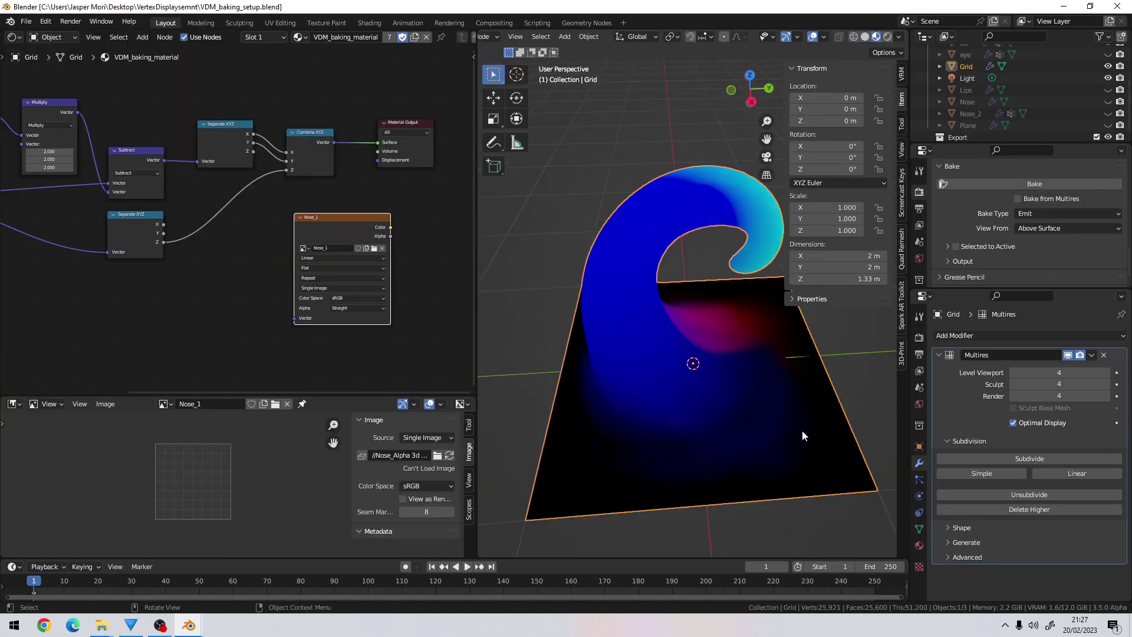
Hide the sidebar and toolbar and look around the curl-shaped sculpt.
key(n)
key(t)
key(ctrl+space)
scroll(796, 366, down, 4)
key(ctrl+space)
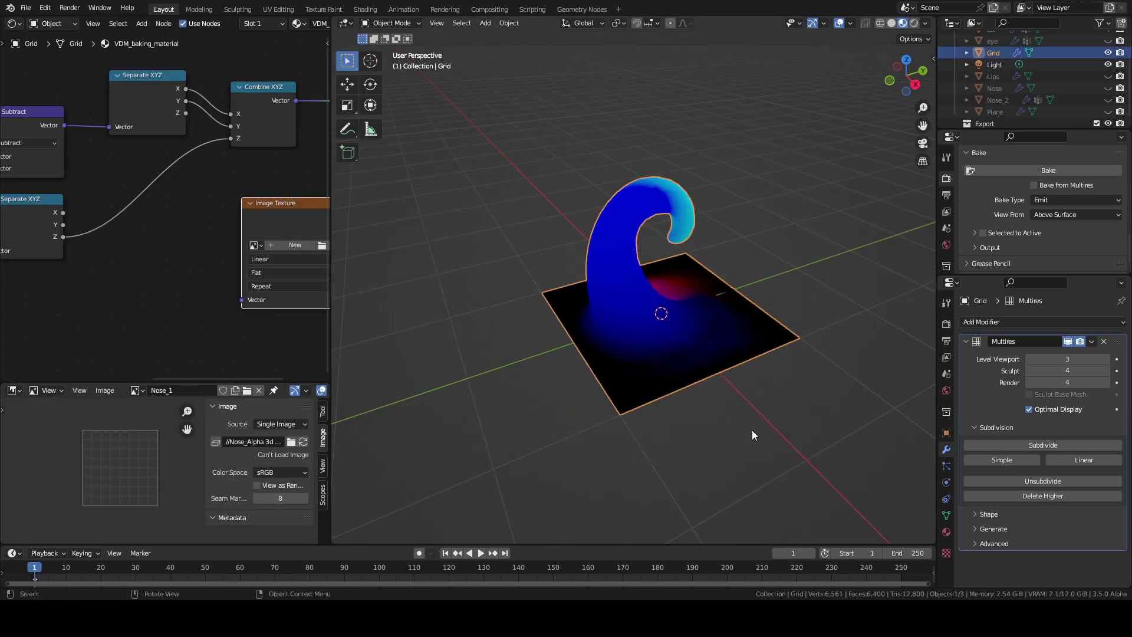
middle_drag(752, 429, 855, 378)
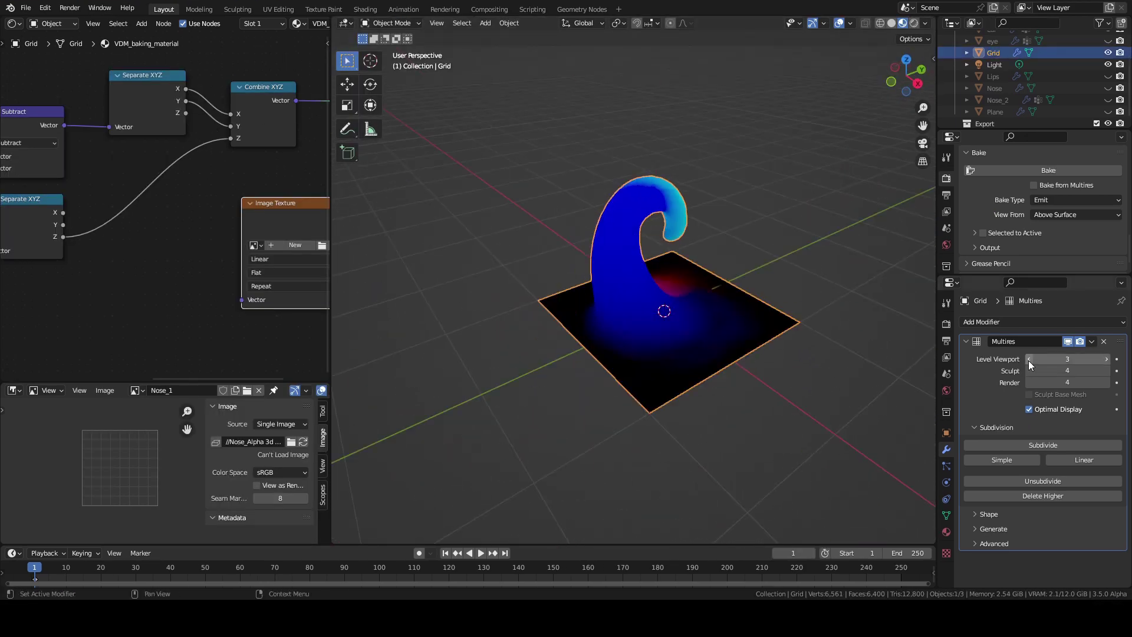
Lower the Multires viewport level to inspect the base grid, then raise it to show the curl.
click(1028, 360)
click(1028, 360)
mouse_move(737, 353)
middle_down()
mouse_move(691, 331)
mouse_move(766, 360)
middle_up()
key(ctrl+0)
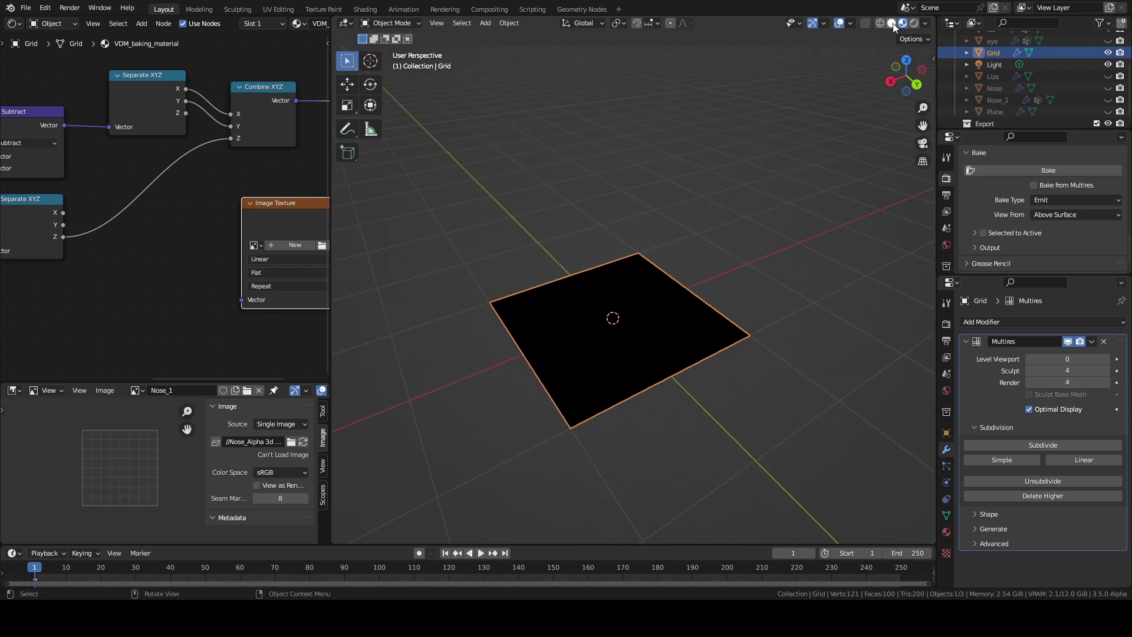
key(Tab)
key(Tab)
middle_drag(662, 367, 737, 354)
click(1106, 359)
click(1106, 360)
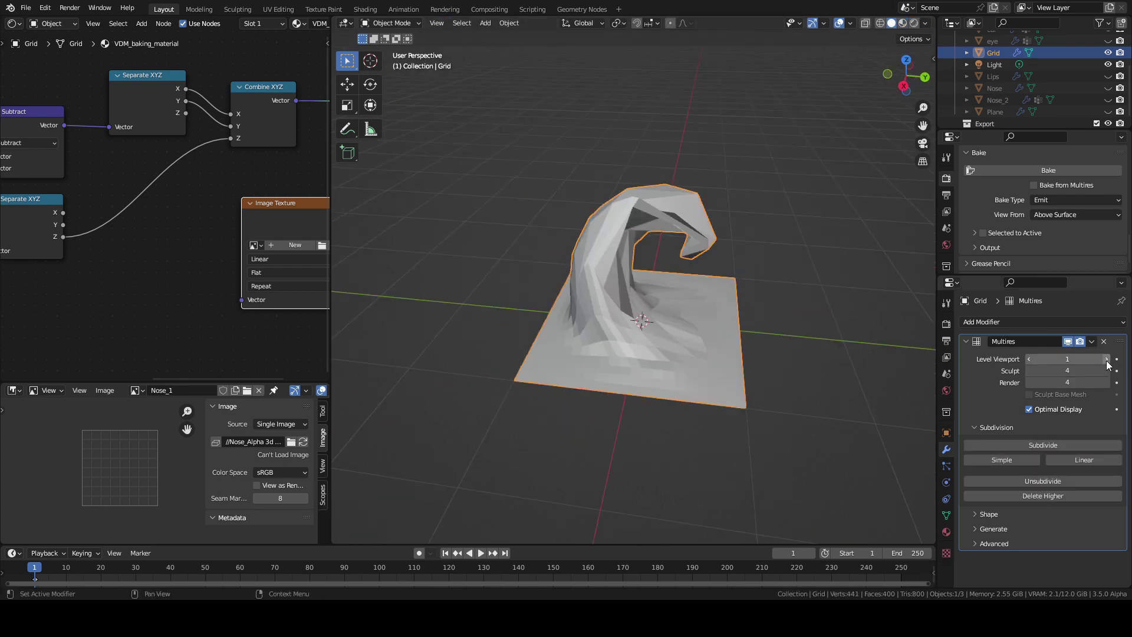
click(1105, 359)
click(1105, 359)
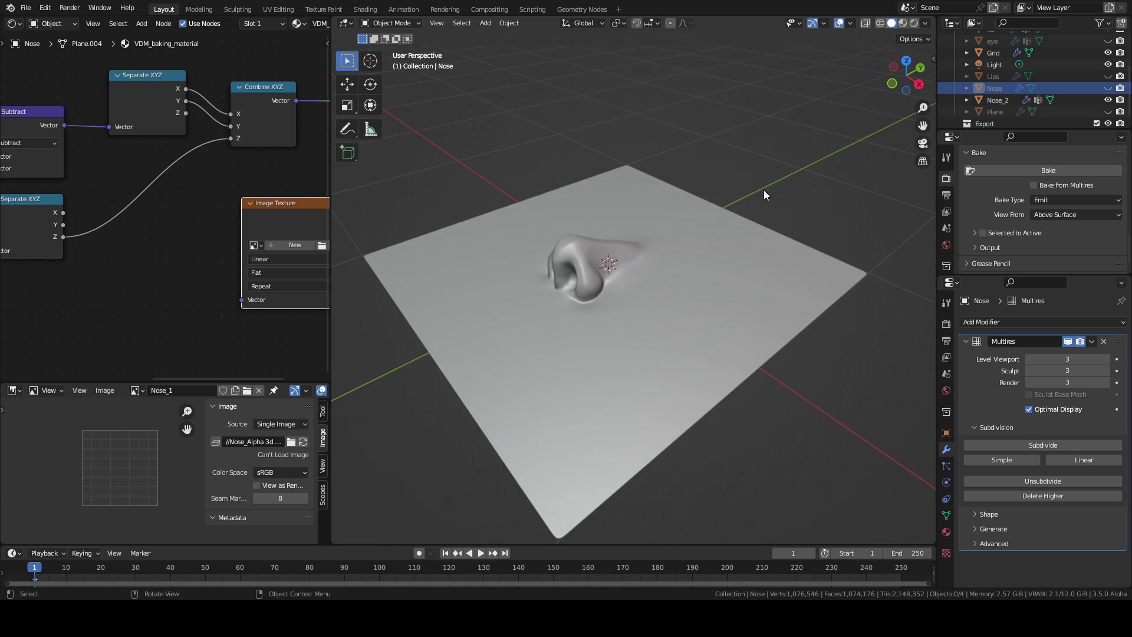
Select the Nose_2 plane and preview its bake material in the viewport.
click(616, 290)
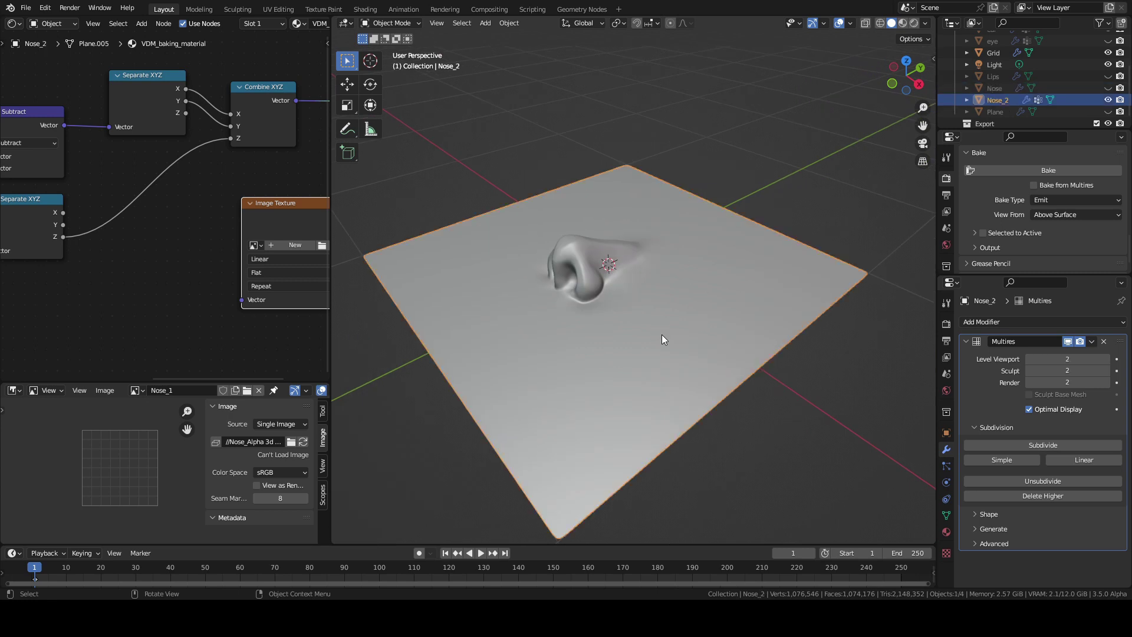
mouse_move(662, 335)
shift+middle_down()
mouse_move(711, 362)
mouse_move(693, 379)
mouse_move(700, 369)
mouse_move(560, 271)
mouse_move(640, 331)
shift+middle_up()
click(902, 24)
scroll(671, 326, down, 3)
scroll(641, 334, up, 2)
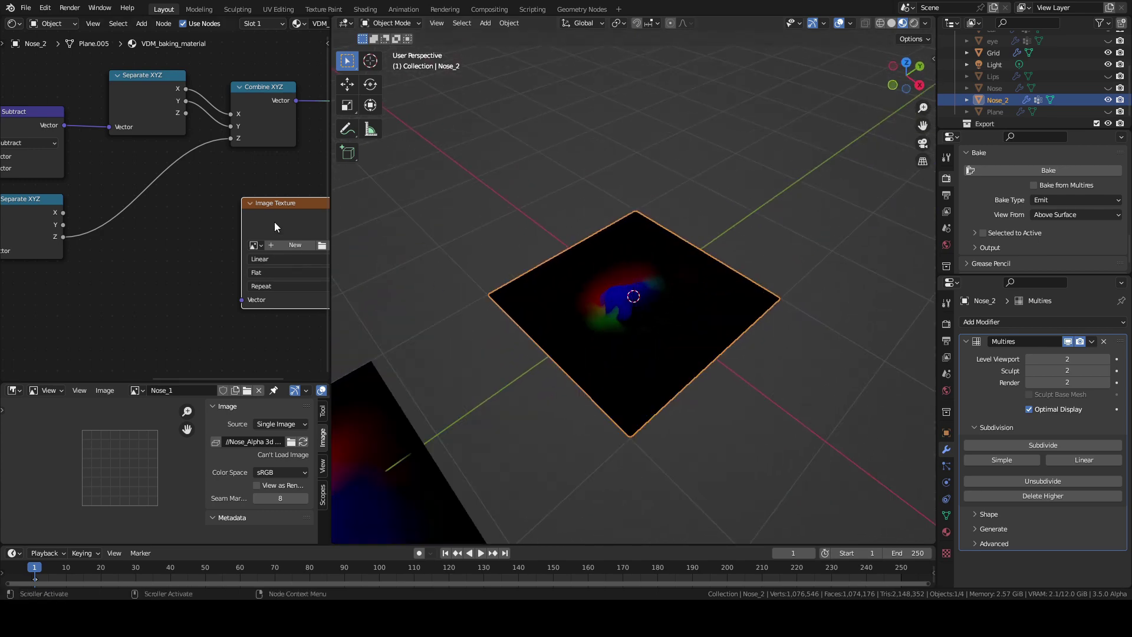
Create a new 1024×1024 32-bit float image Nose_2 in the Image Texture node.
click(253, 264)
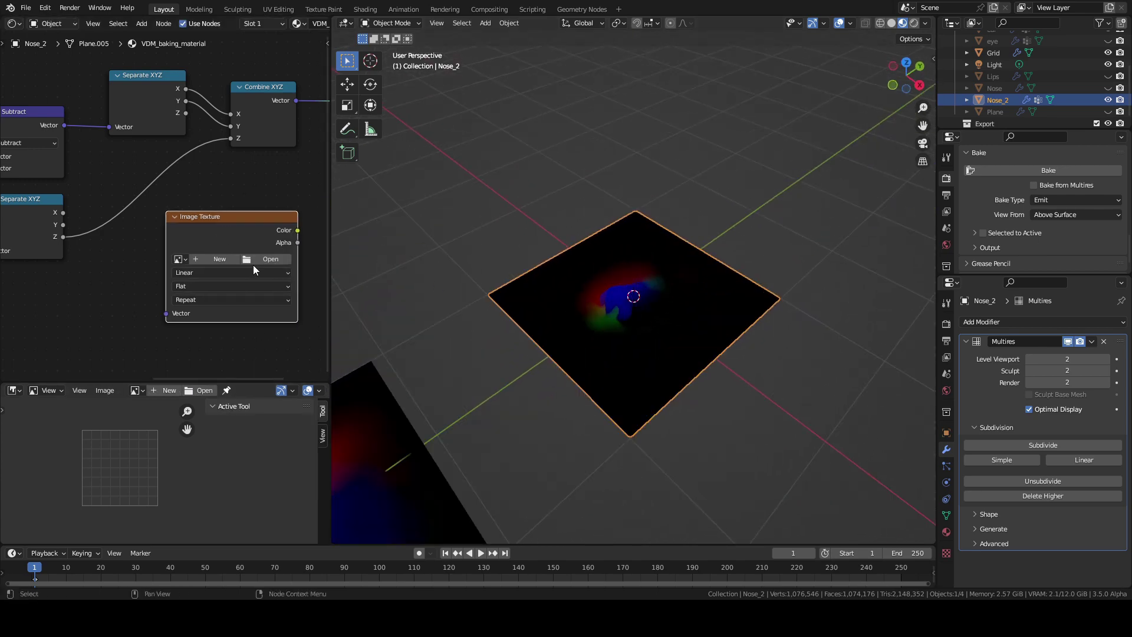
key(ctrl+space)
click(658, 394)
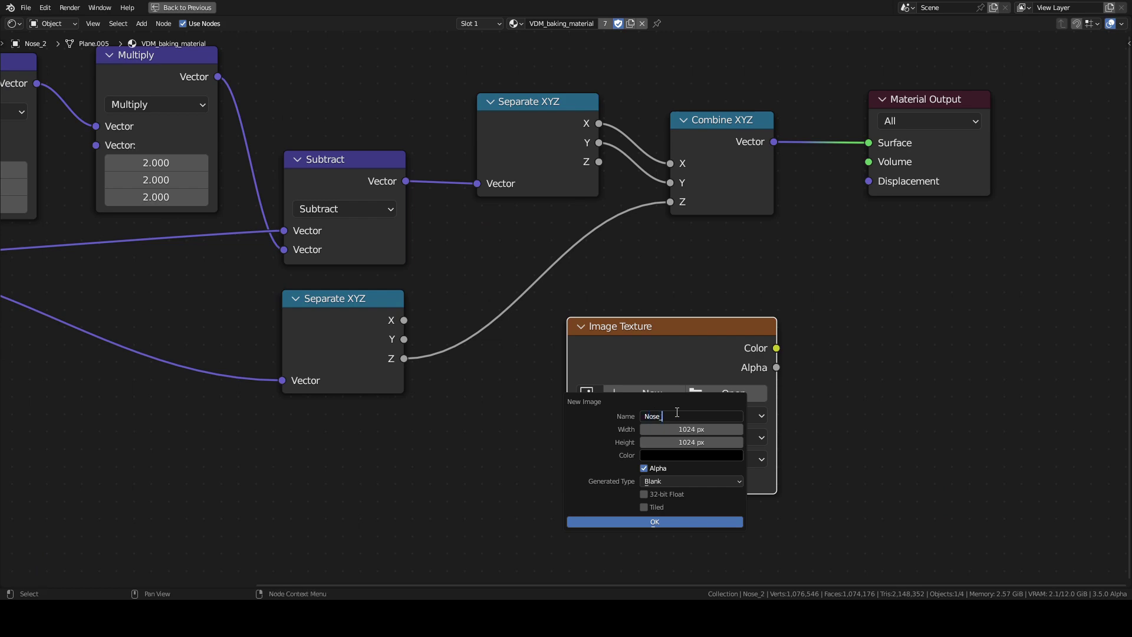
click(641, 522)
key(ctrl+space)
Load the Nose_2 image into the Image Editor and fit it to the view.
click(136, 390)
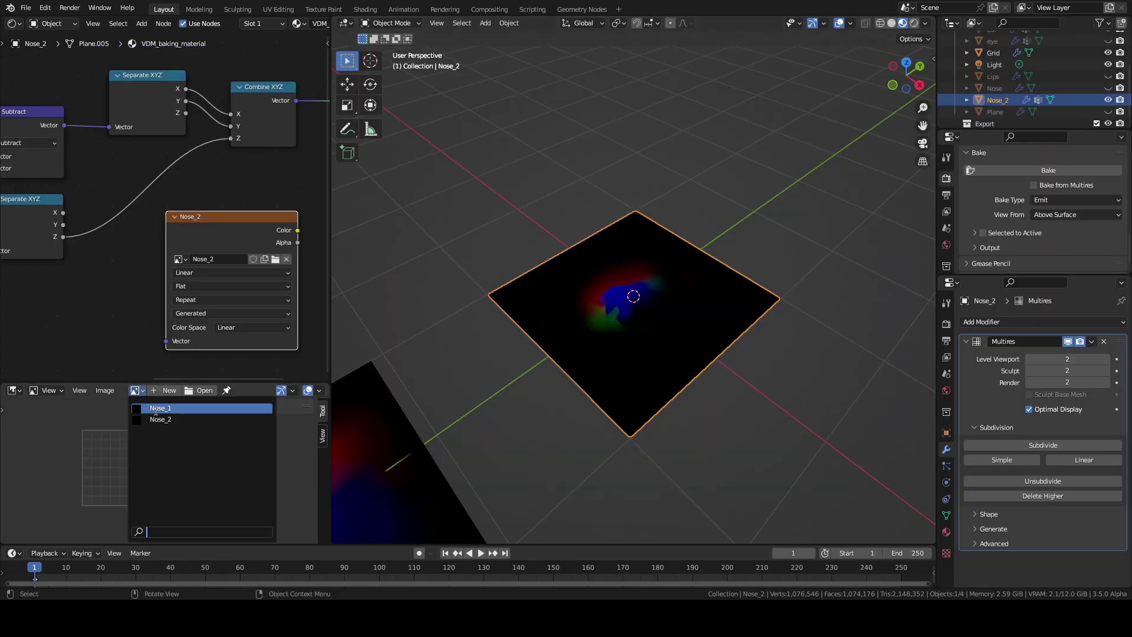
click(171, 422)
key(n)
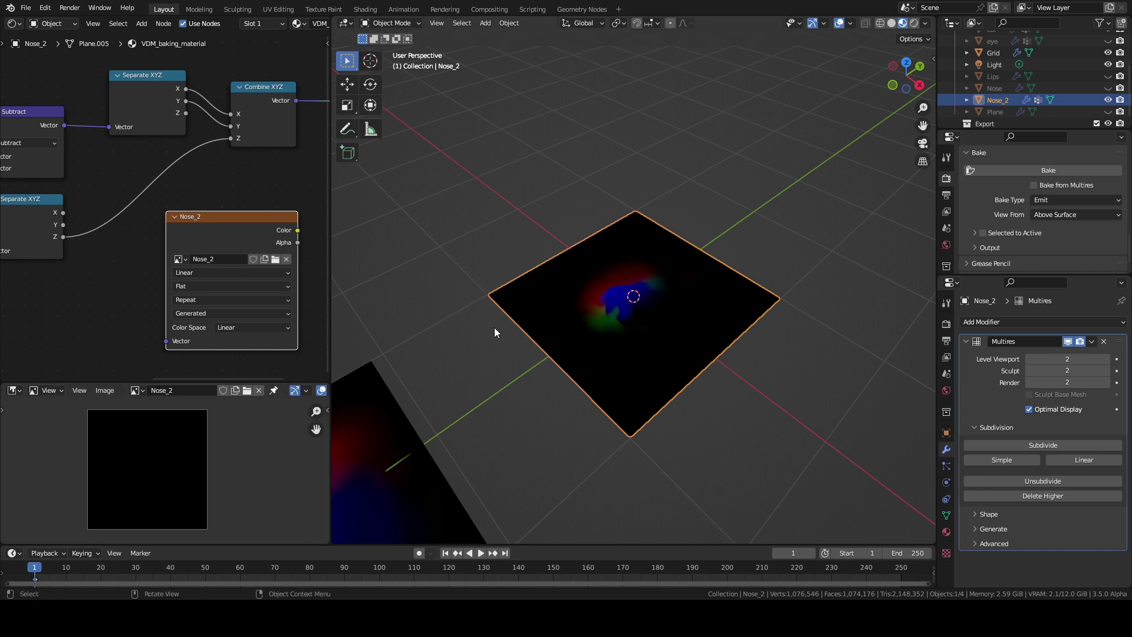
Bake the nose displacement and save it over Nose_2.exr as full-float OpenEXR.
click(1026, 171)
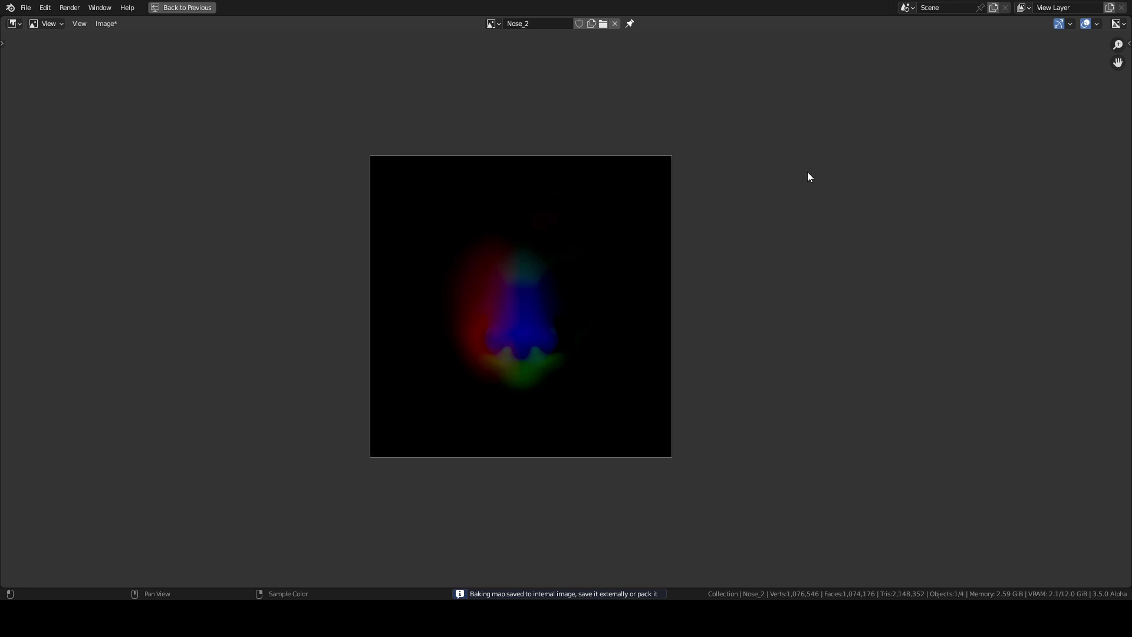
key(n)
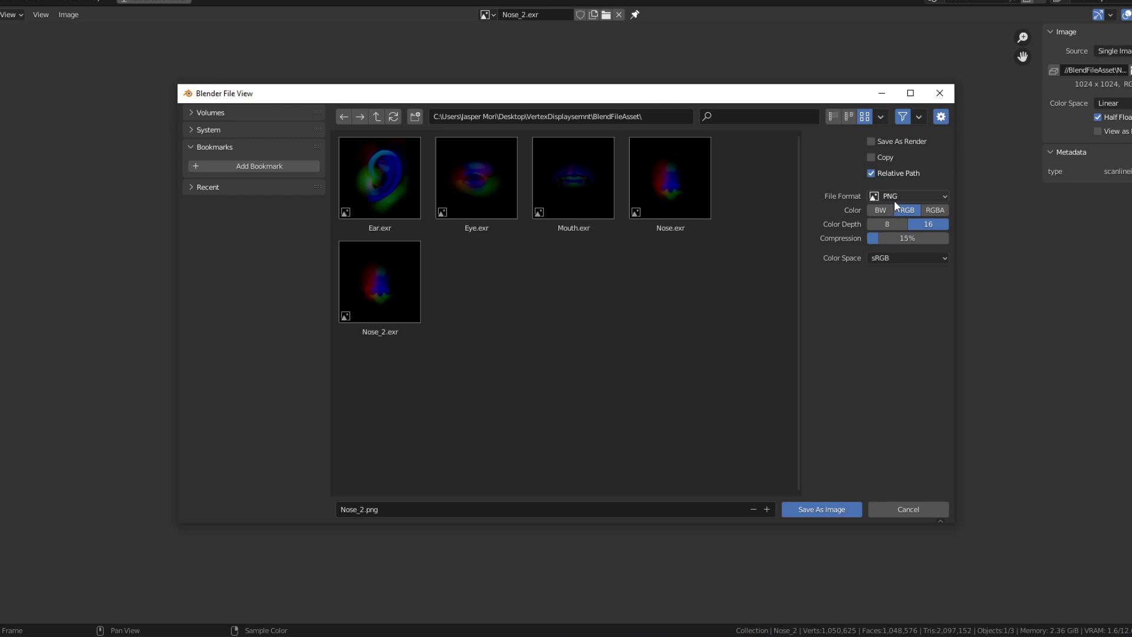
click(894, 199)
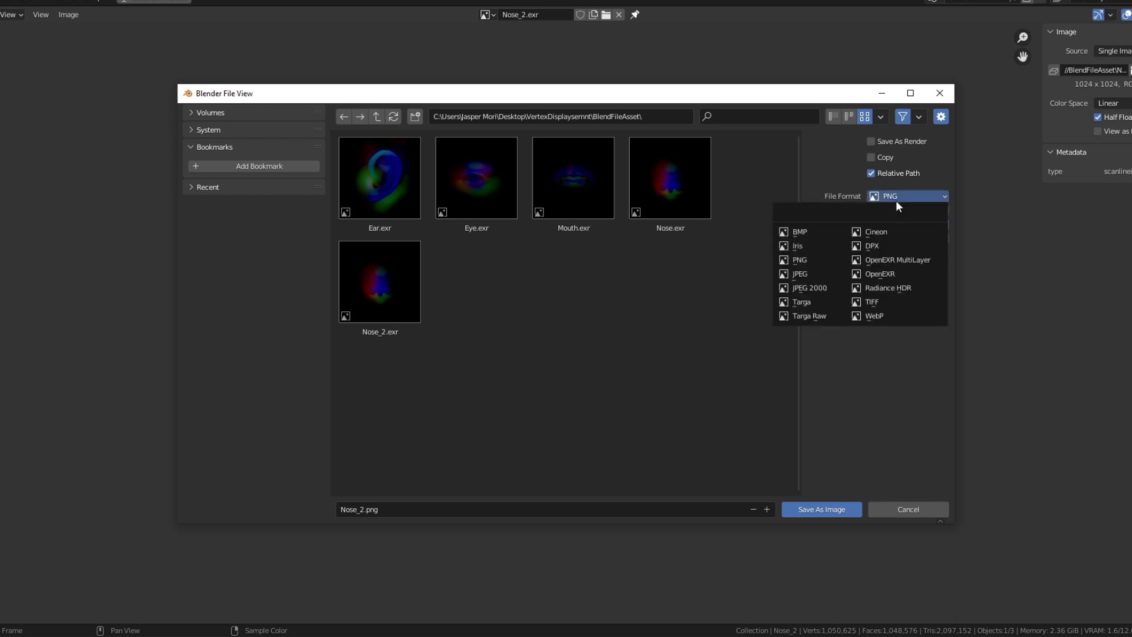
click(900, 278)
click(923, 227)
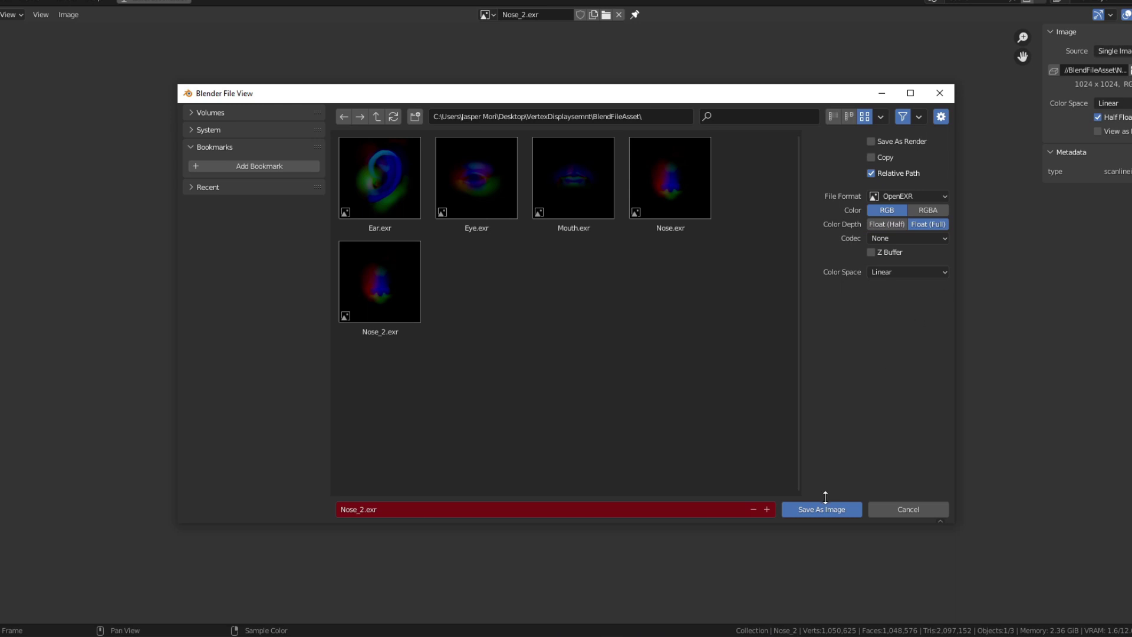
click(384, 307)
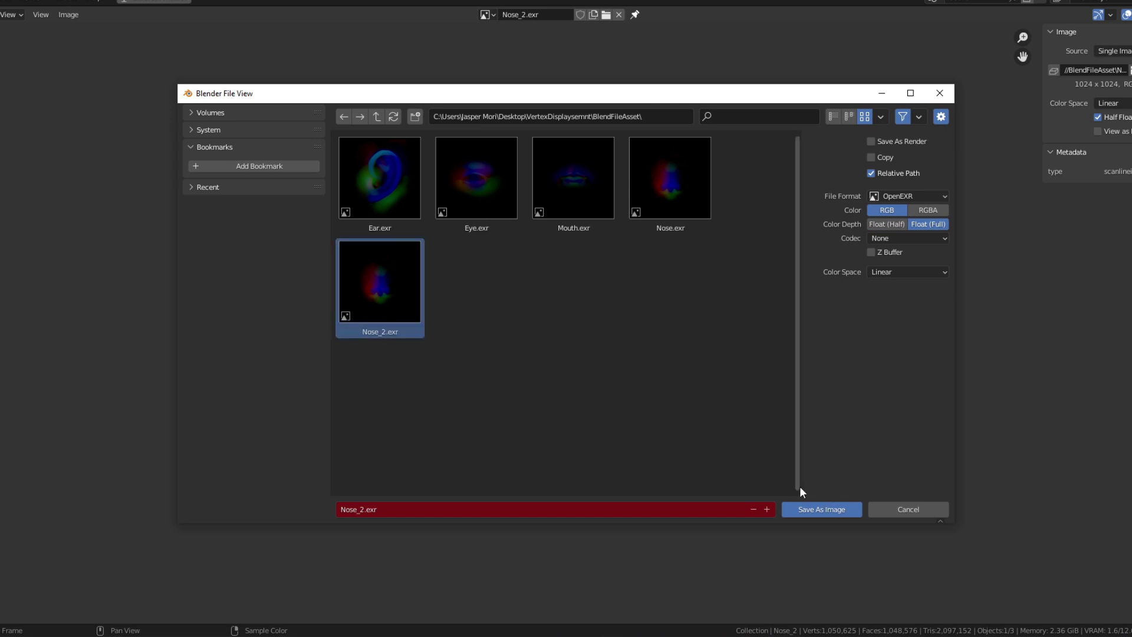
click(820, 511)
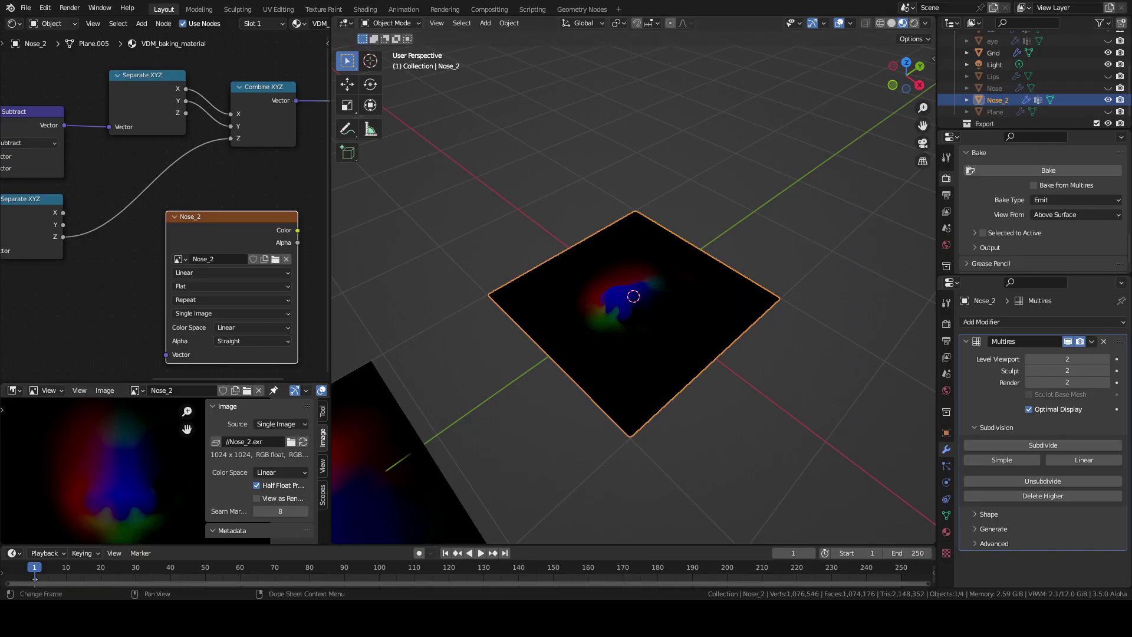
Open VDM_brush_test.blend and view the scene from the front.
click(26, 8)
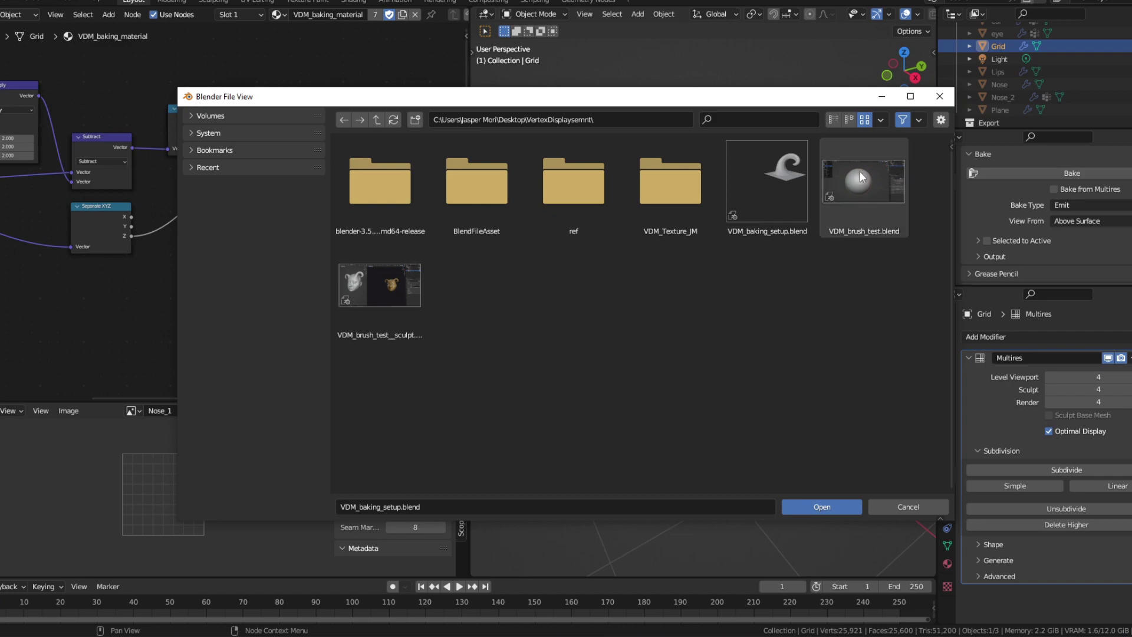
click(861, 176)
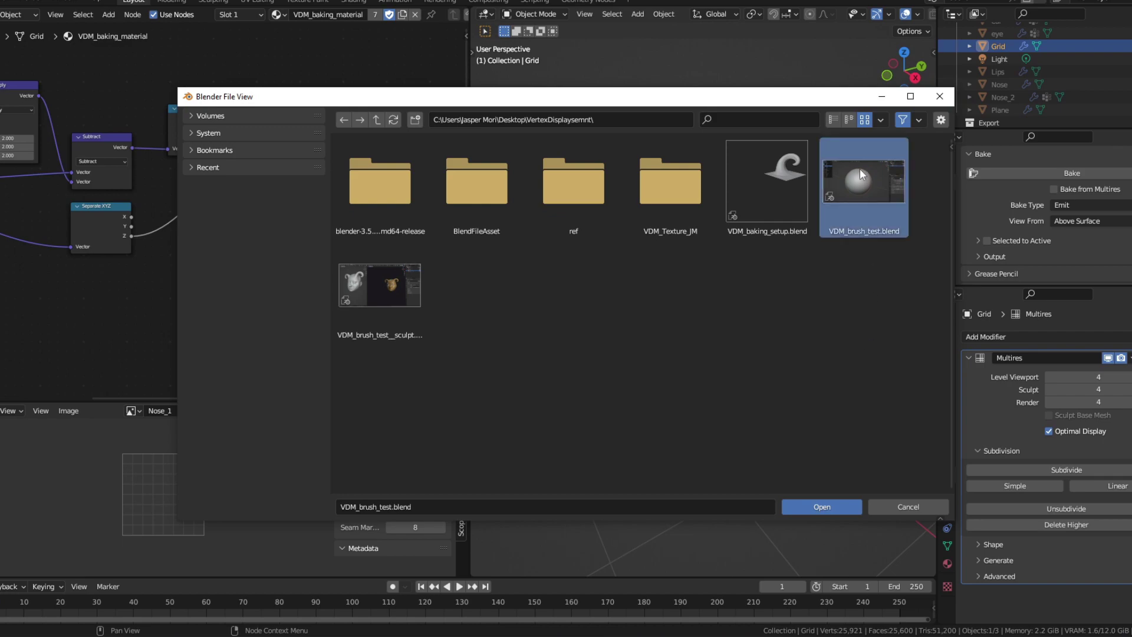
double_click(861, 176)
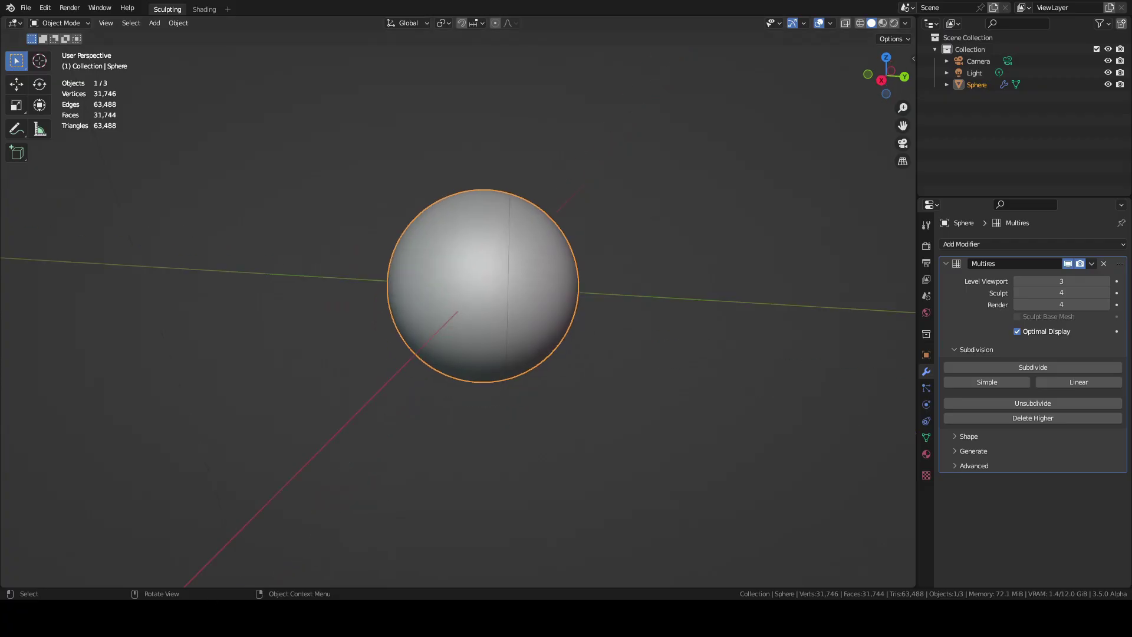
key(KP_1)
middle_drag(599, 321, 518, 387)
scroll(517, 387, down, 4)
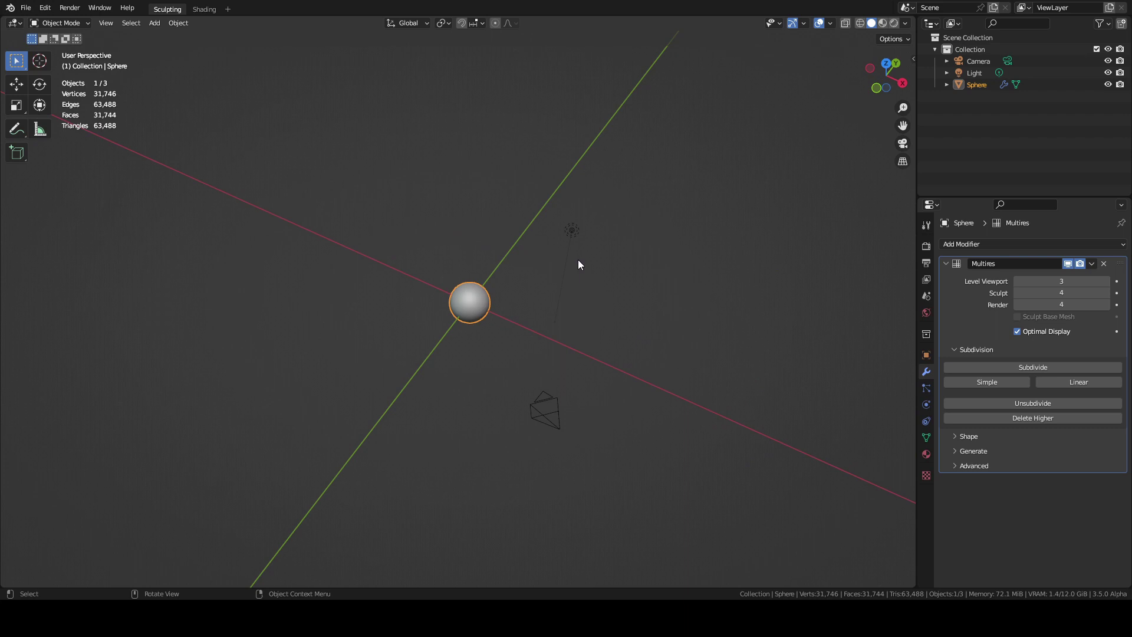
Move the light out of the way.
click(577, 229)
key(g)
click(341, 268)
Select the sphere and toggle its Multires viewport display to compare with the base mesh.
click(493, 314)
scroll(493, 313, up, 5)
middle_drag(492, 313, 552, 278)
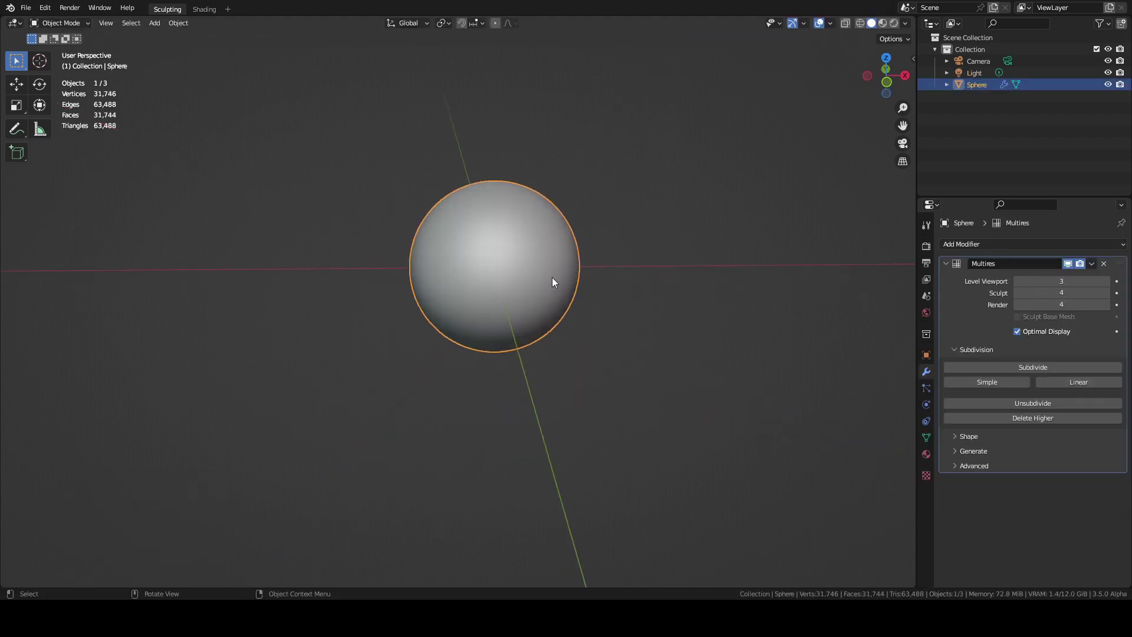
key(KP_1)
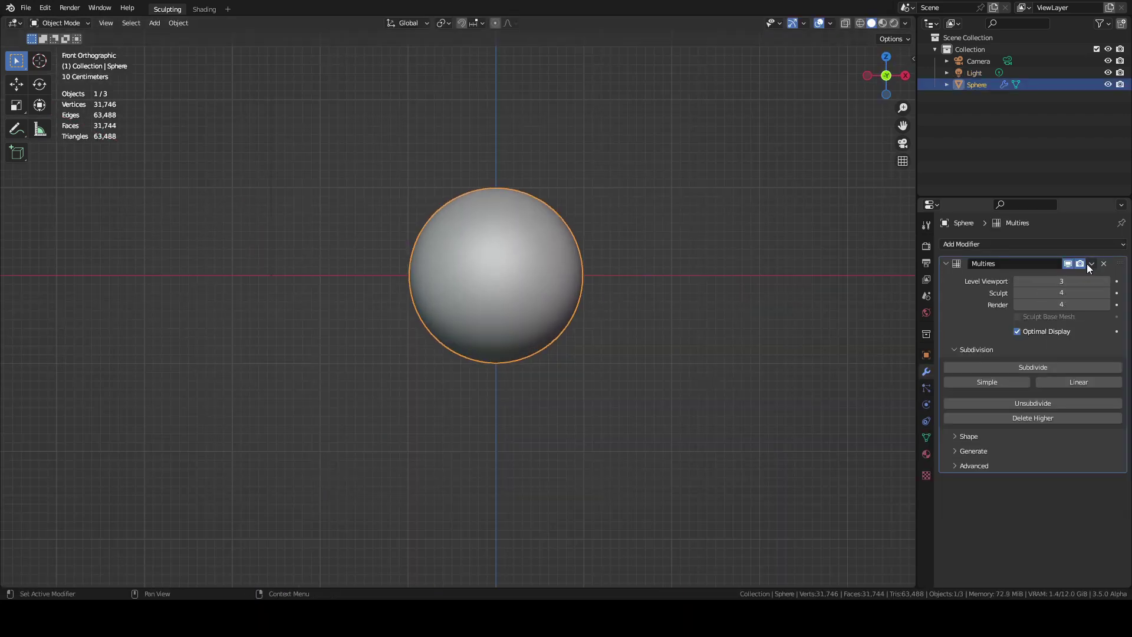
click(1068, 264)
middle_drag(712, 267, 1049, 278)
click(1068, 263)
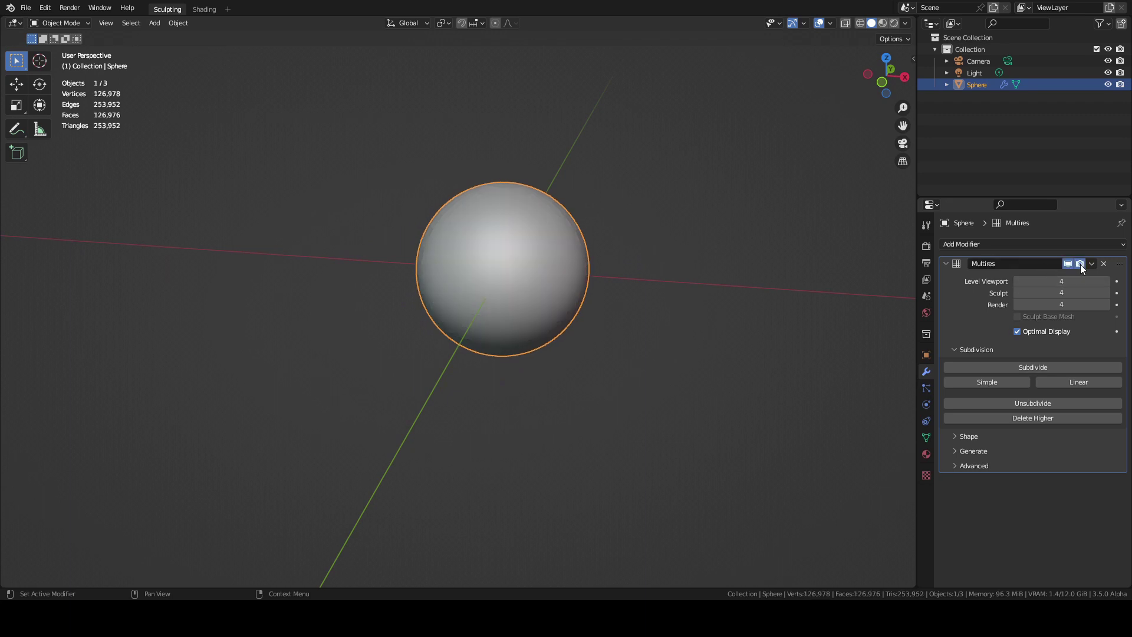
scroll(501, 268, up, 3)
click(1068, 264)
Remove the Multires modifier, then add and apply a Subdivision Surface modifier.
click(1104, 264)
click(1032, 244)
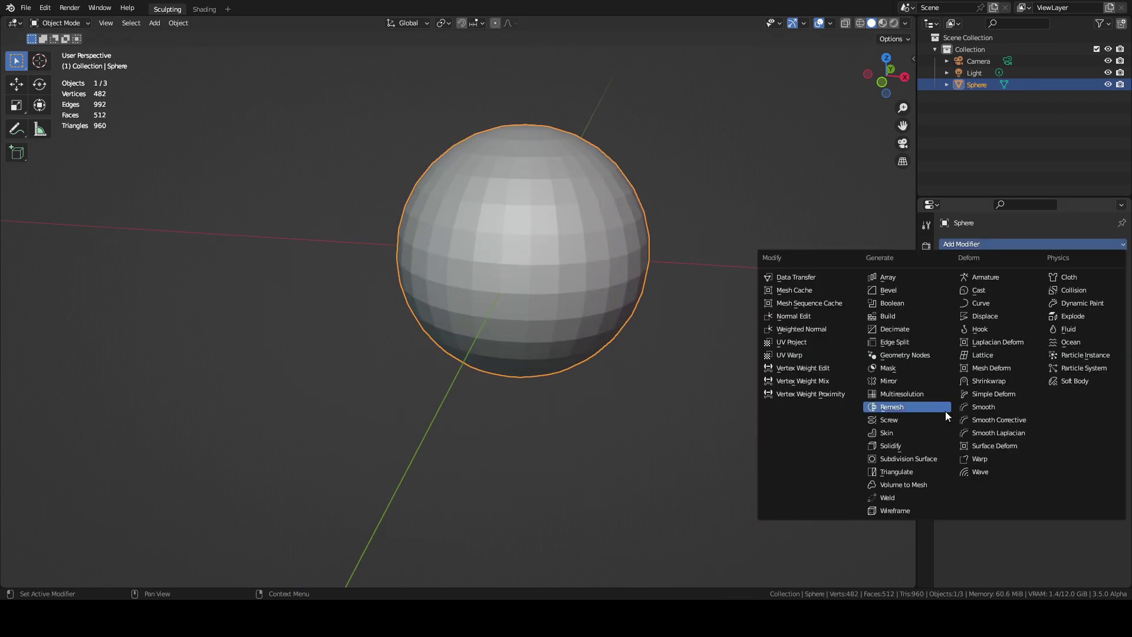
click(946, 411)
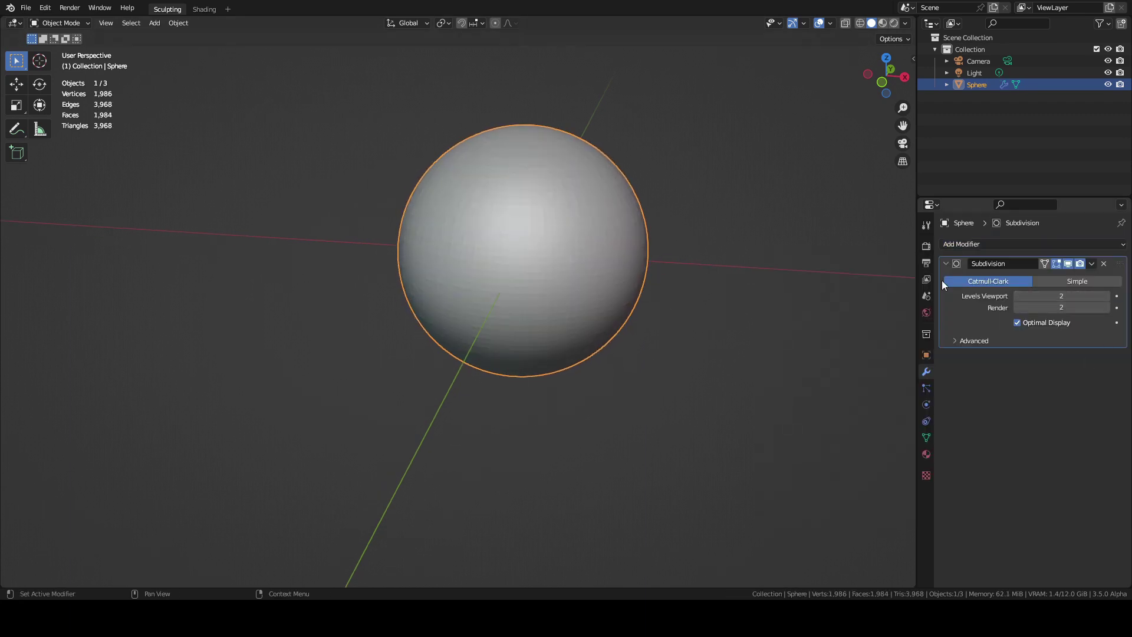
key(q)
click(622, 289)
key(Tab)
key(Tab)
middle_drag(621, 289, 566, 309)
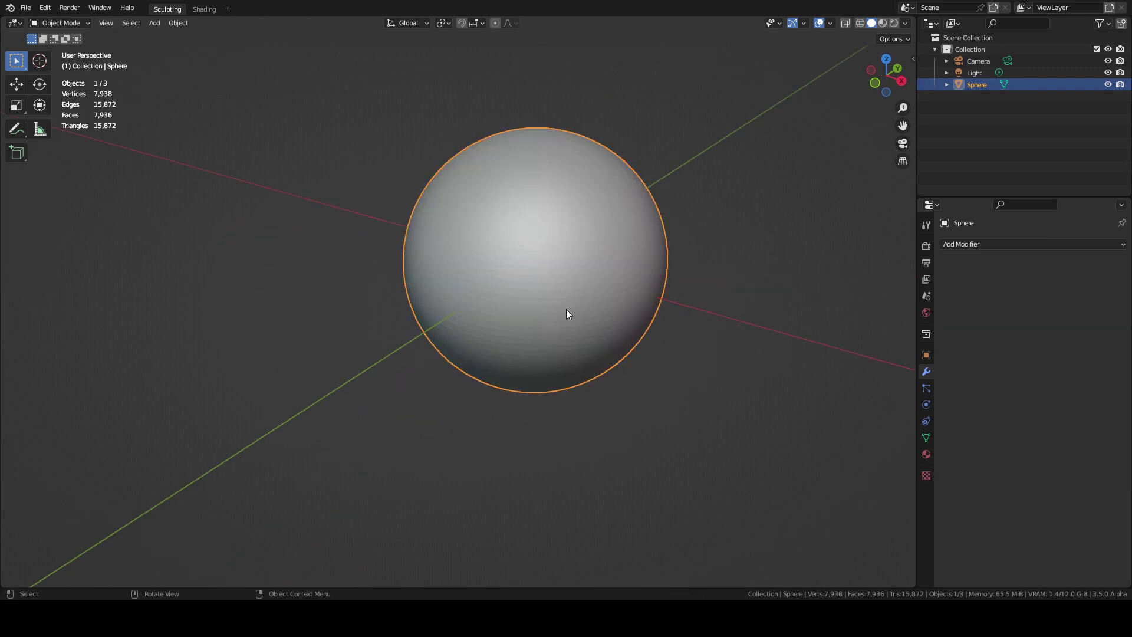
Add a new Multiresolution modifier and view the sphere from the front.
click(986, 238)
click(908, 392)
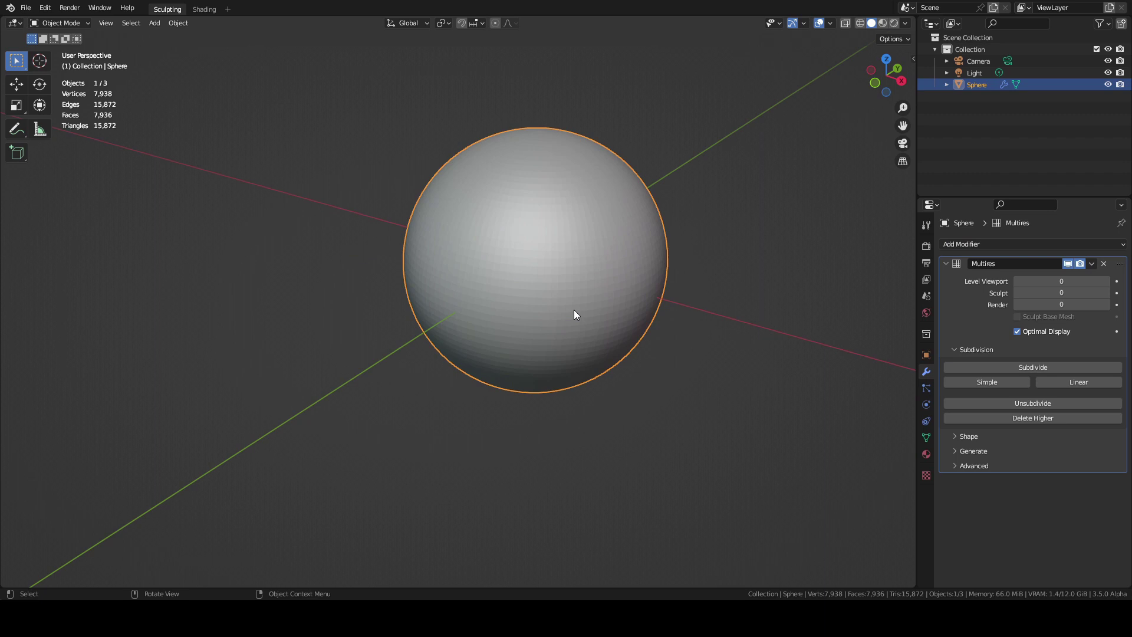
key(KP_1)
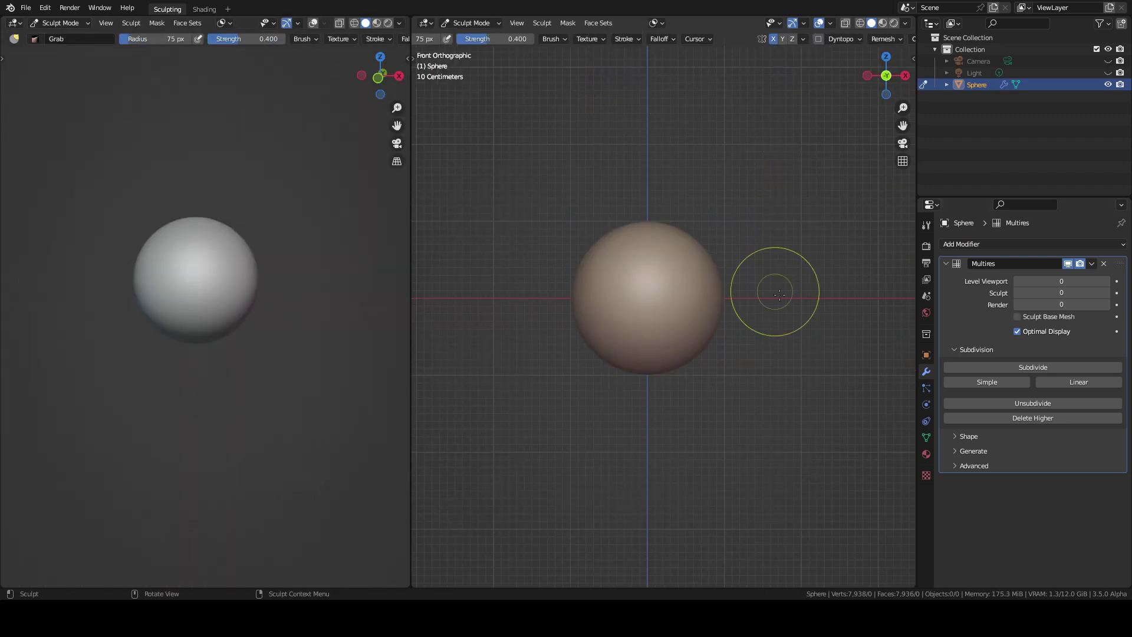
Pull the sphere into an egg-like head shape and subdivide the Multires to level 3.
mouse_move(771, 291)
mouse_down()
mouse_move(645, 340)
mouse_move(732, 328)
mouse_move(710, 290)
mouse_move(723, 382)
mouse_up()
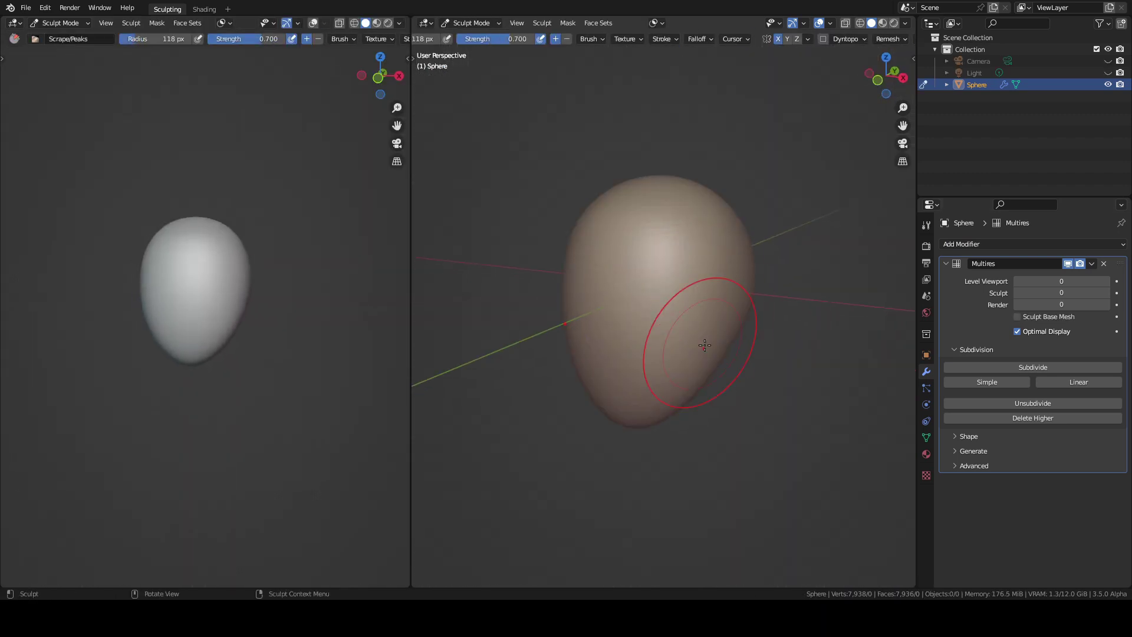
key(KP_1)
middle_drag(631, 298, 748, 286)
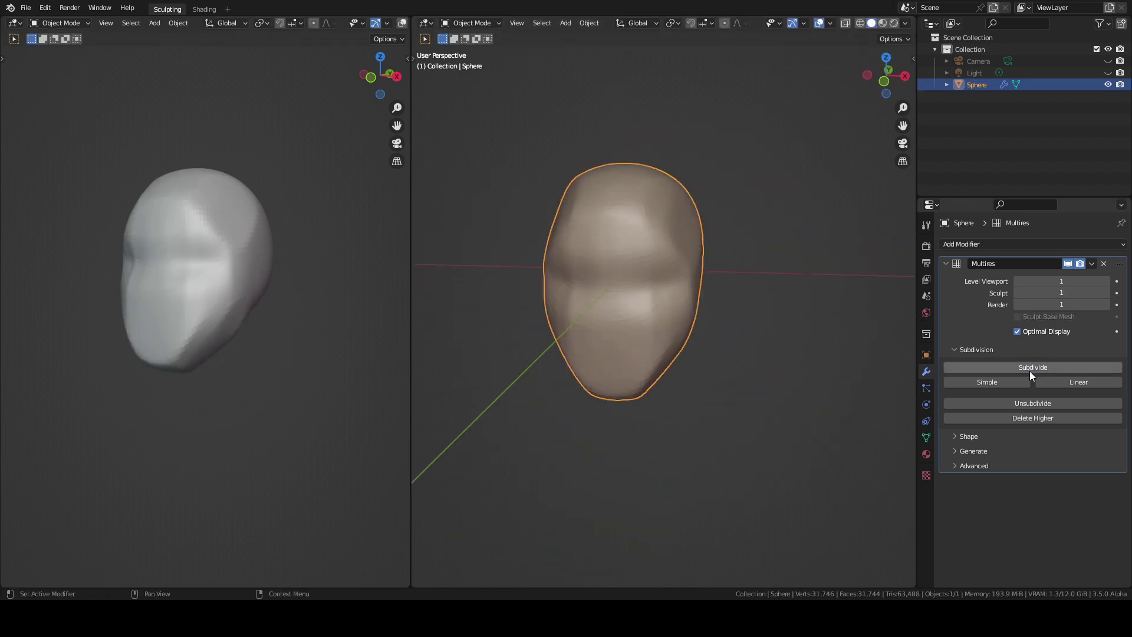
click(1026, 368)
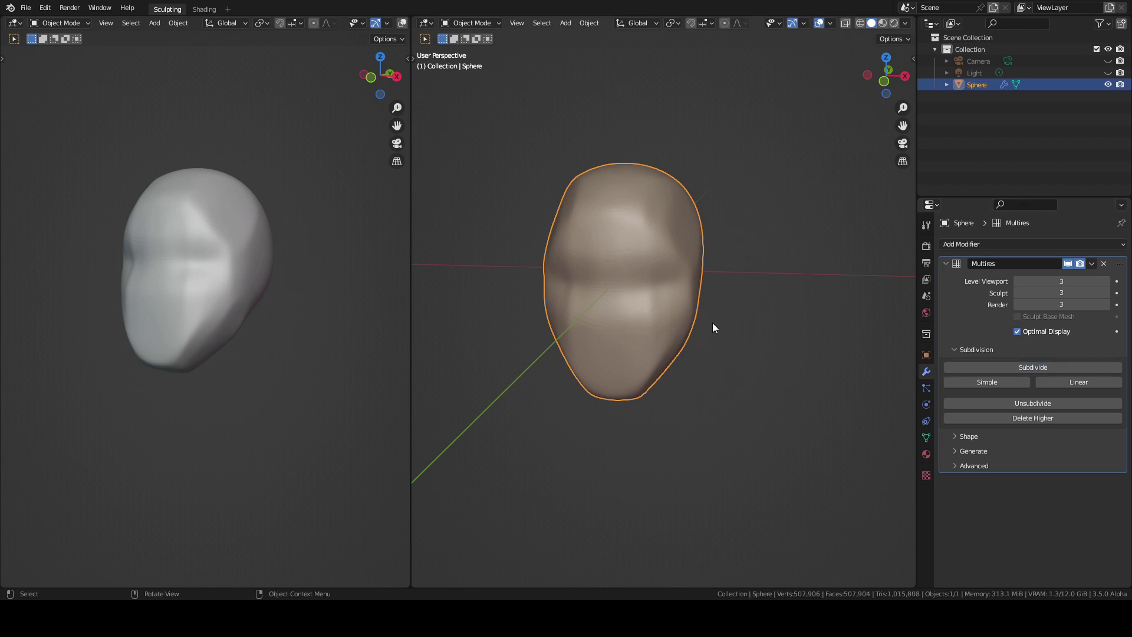
Return to Sculpt Mode with the Draw brush, show its Active Tool settings and widen the right viewport.
key(ctrl+Tab)
click(719, 384)
middle_drag(720, 384, 763, 329)
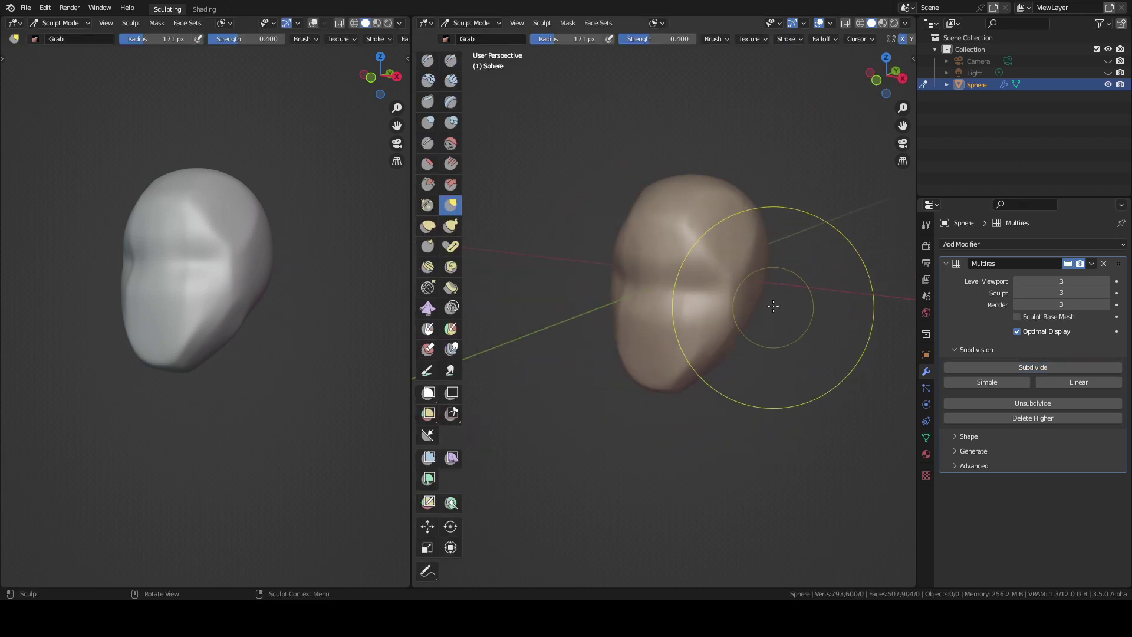
click(437, 60)
click(926, 226)
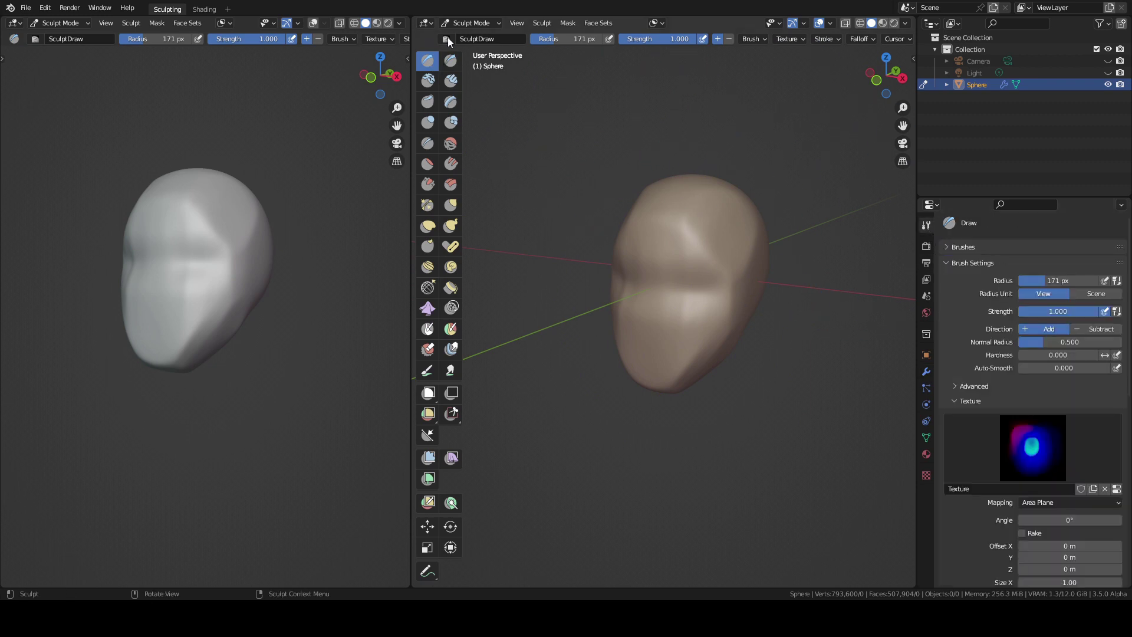
key(t)
drag(411, 379, 302, 379)
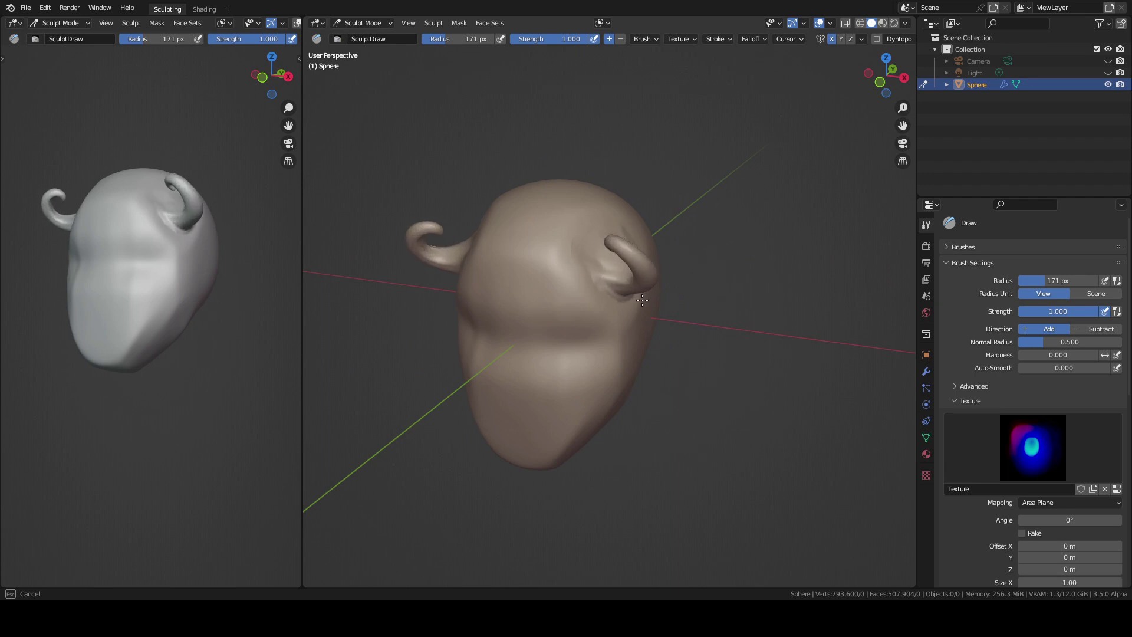
Stroke curled horns onto the head, then unlink VDM_Horn.exr from the brush texture.
middle_drag(663, 350, 693, 301)
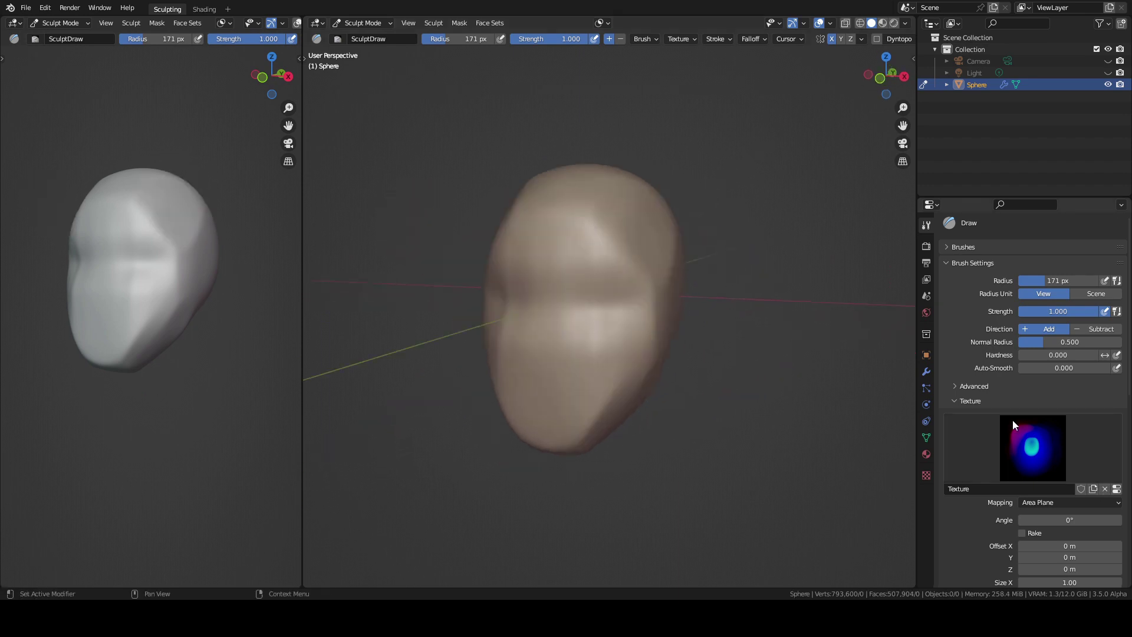
click(926, 476)
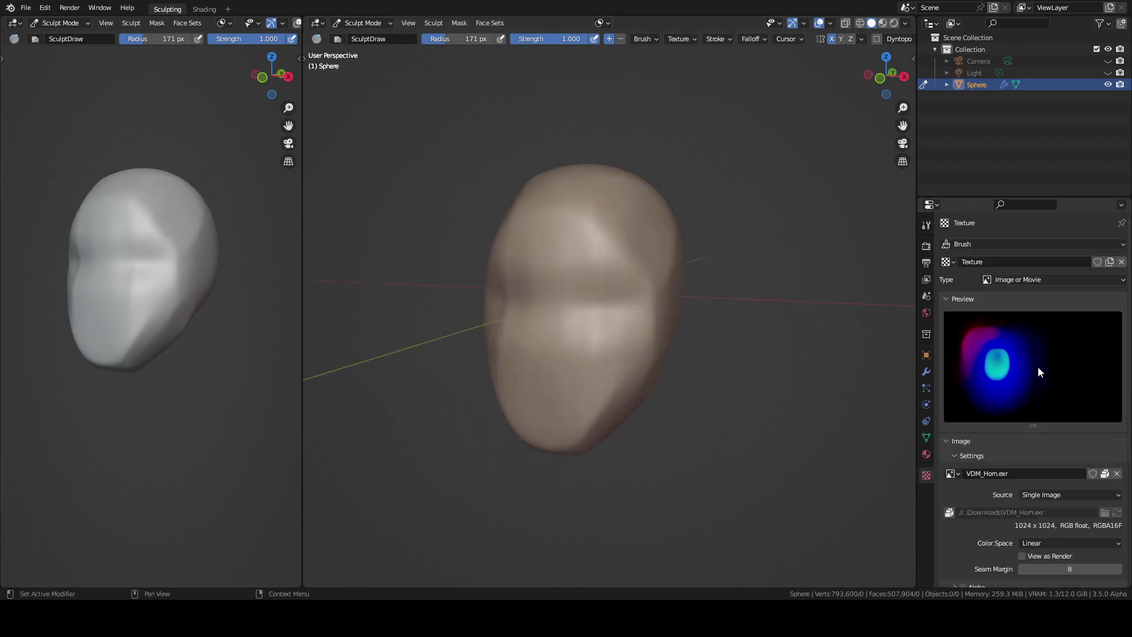
click(1117, 474)
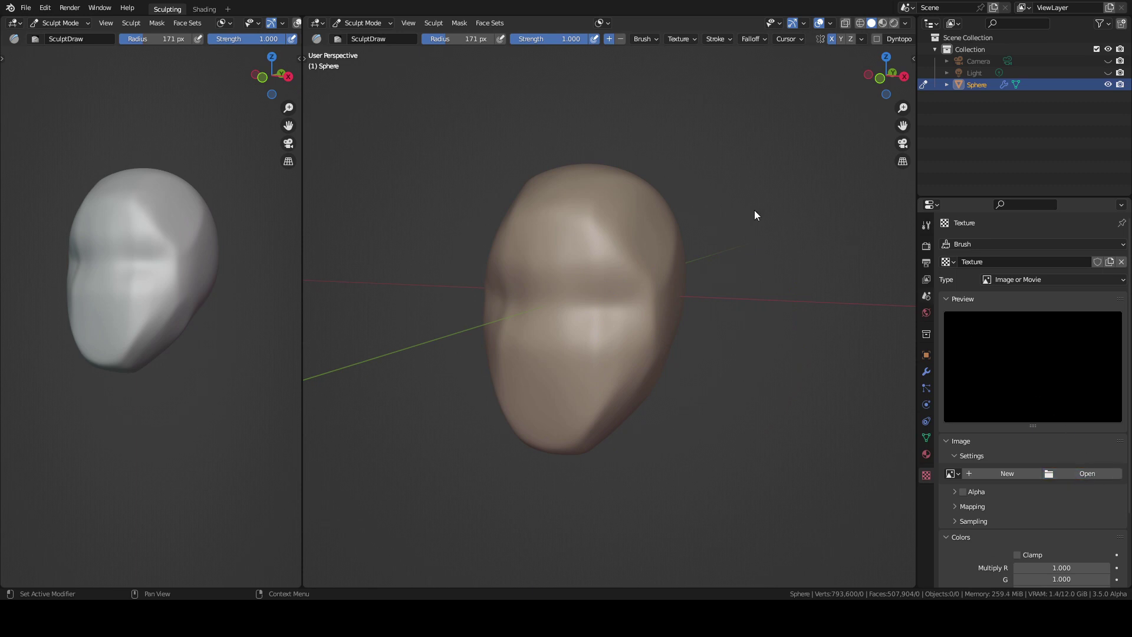
Load Nose.exr as the brush texture and stamp the nose in Front view.
click(1087, 473)
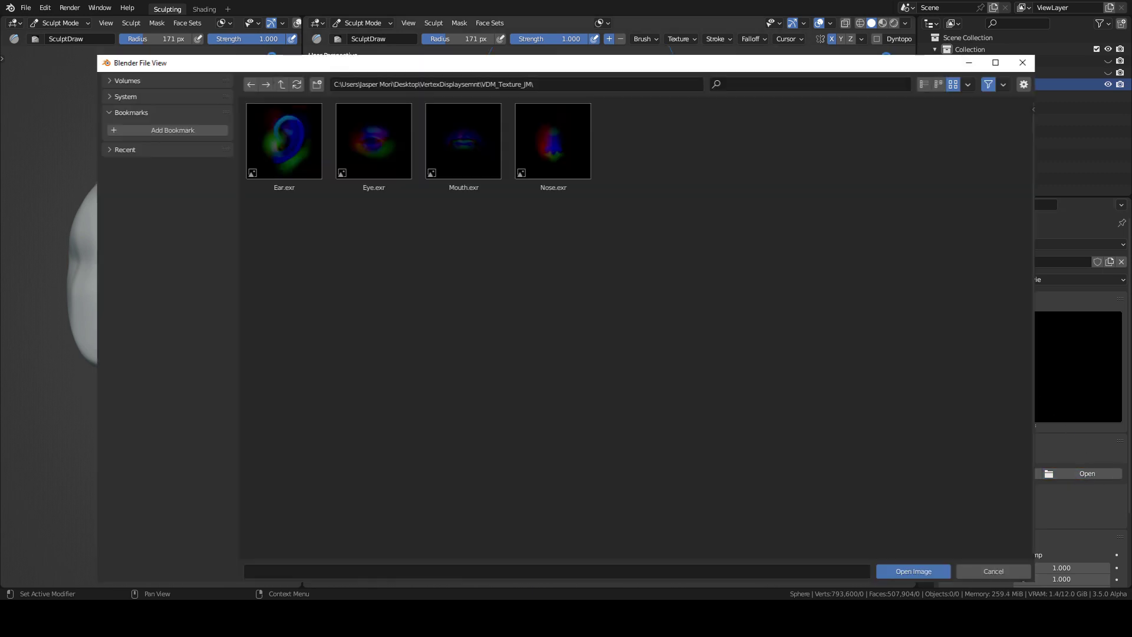
double_click(553, 142)
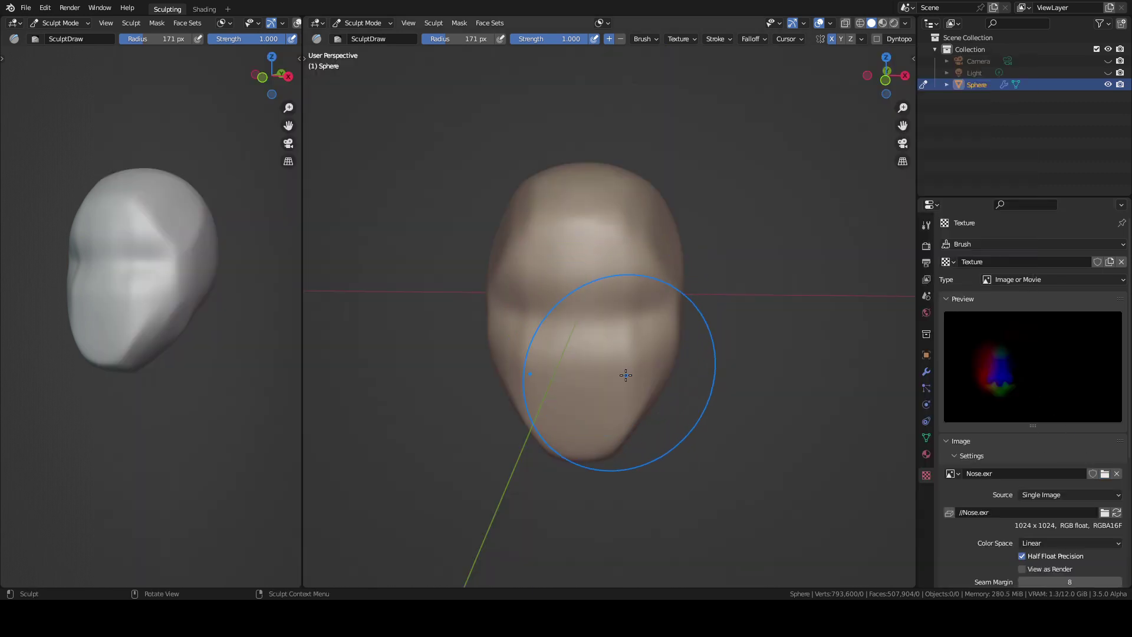
key(KP_1)
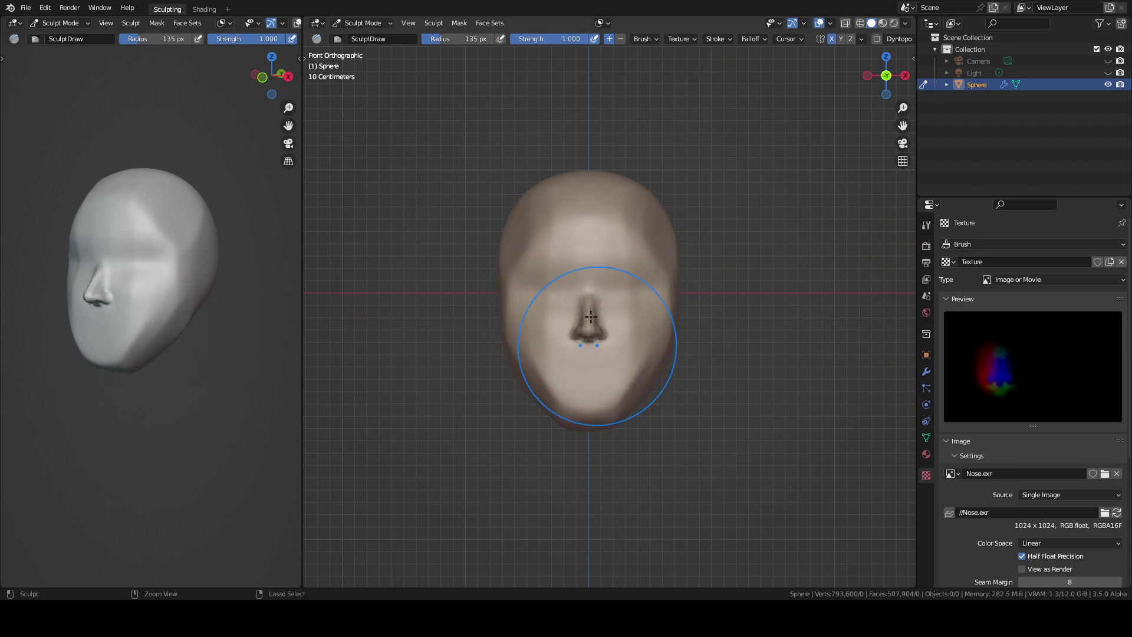
key(ctrl+z)
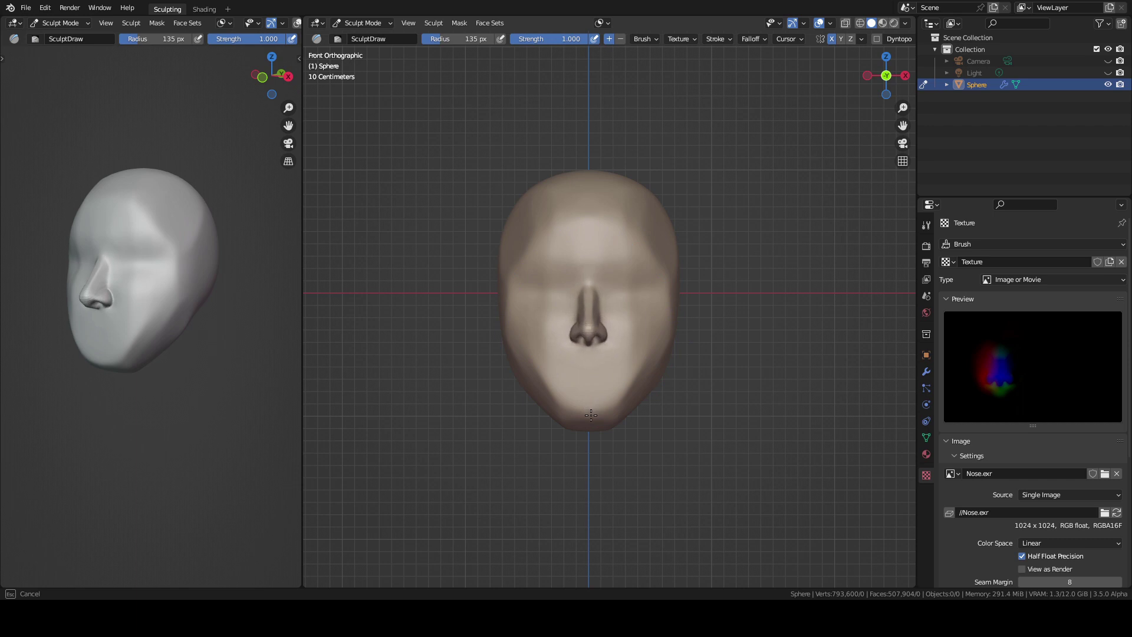
middle_drag(592, 413, 707, 277)
key(KP_1)
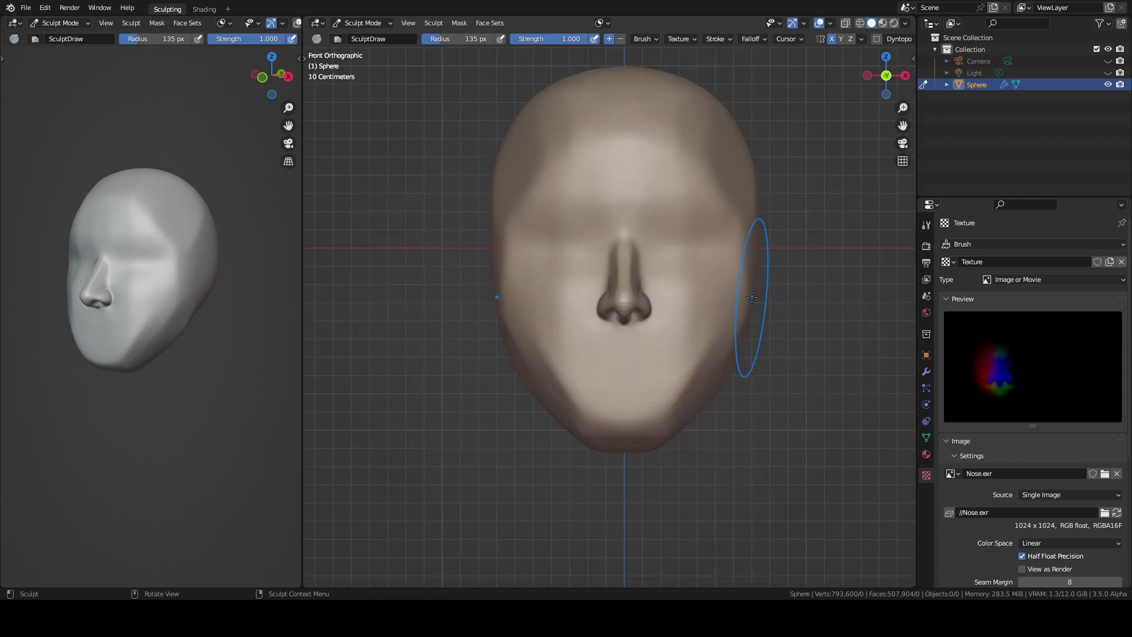
Swap the texture to Eye.exr and stamp both eye sockets with X symmetry.
click(1115, 474)
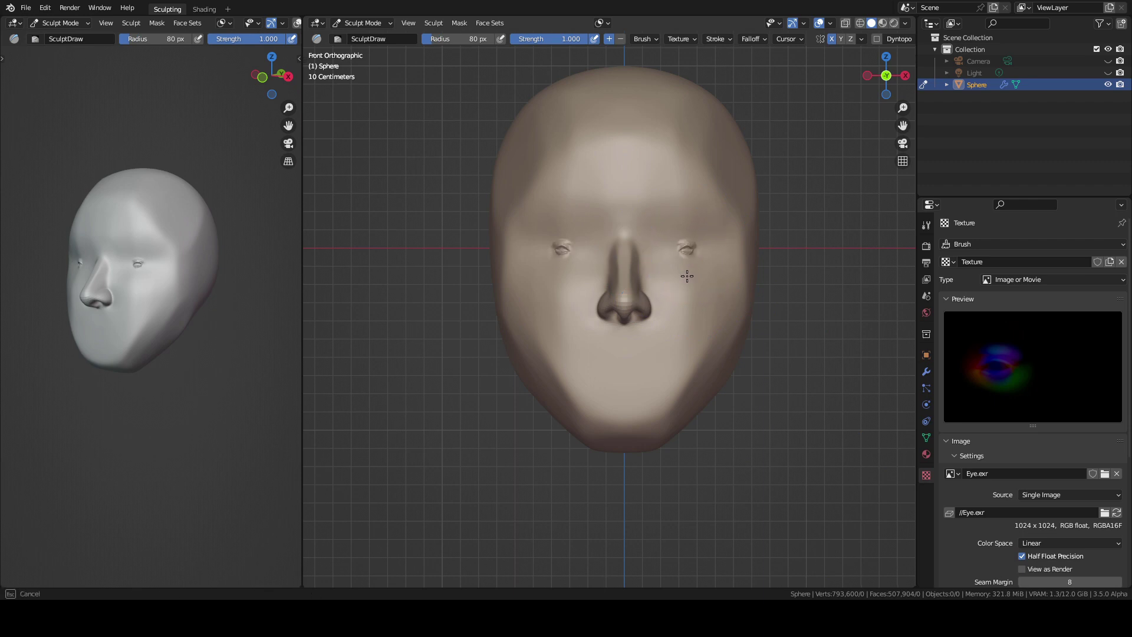
drag(686, 310, 685, 348)
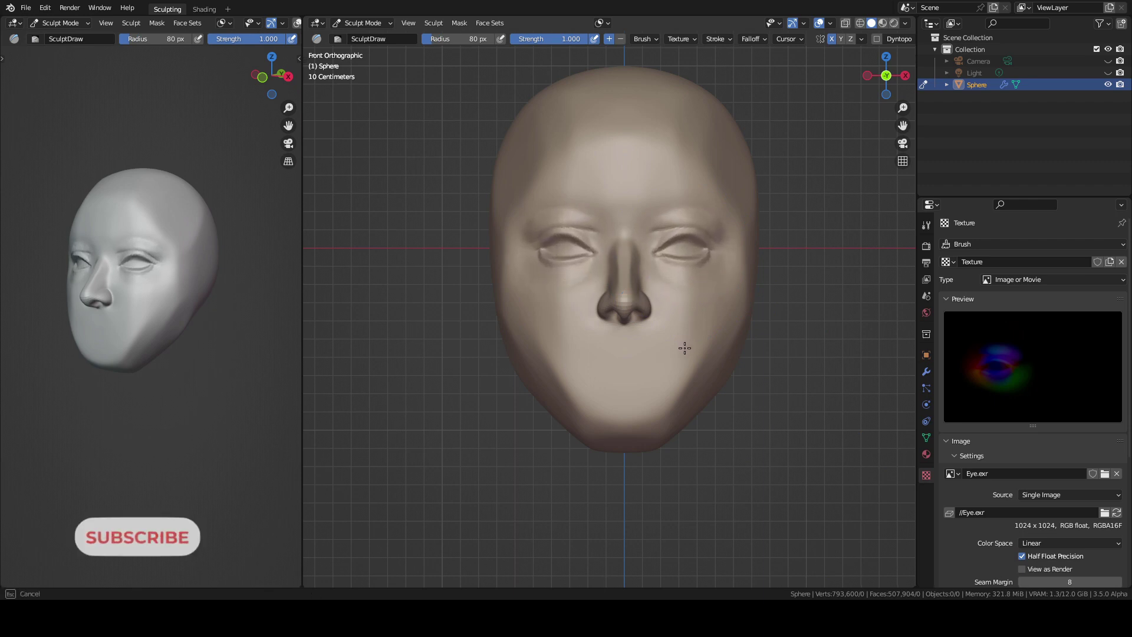
middle_drag(685, 352, 745, 343)
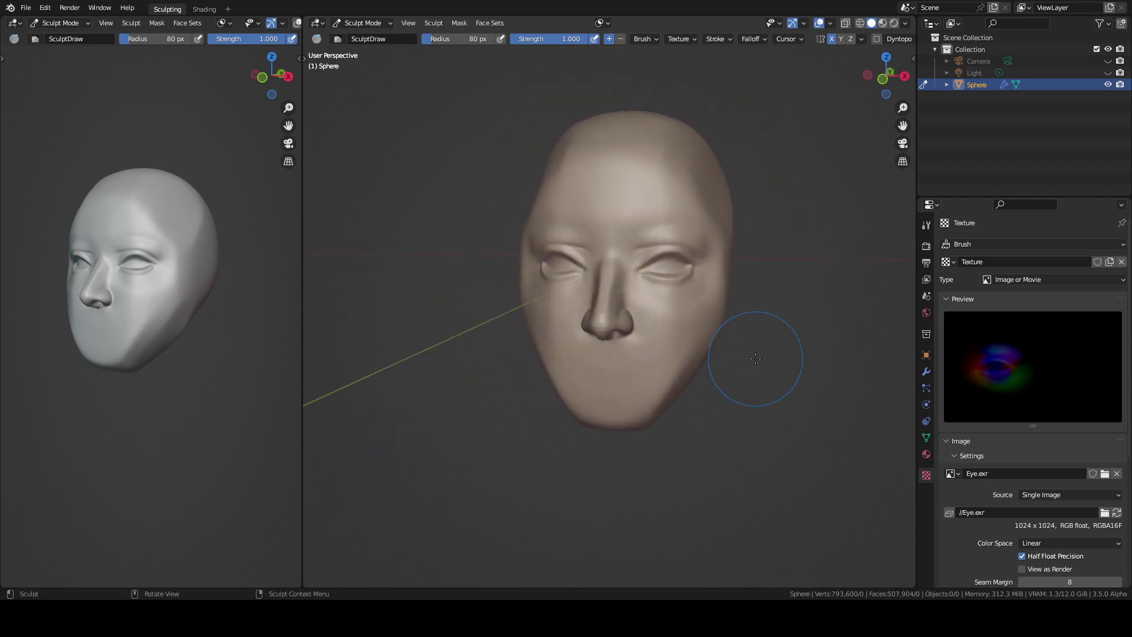
Mask around the nose and stamp the Mouth.exr mouth below it.
key(KP_1)
key(t)
key(m)
scroll(590, 324, up, 3)
mouse_move(589, 295)
mouse_down()
mouse_move(678, 253)
mouse_move(566, 262)
mouse_move(758, 280)
mouse_up()
click(321, 61)
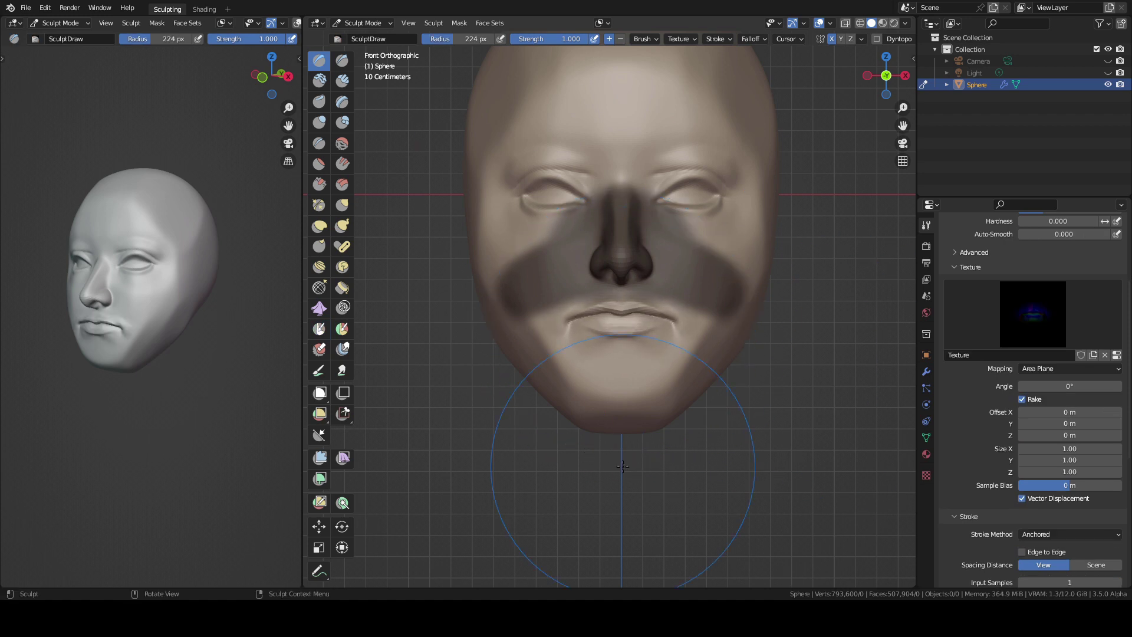
middle_drag(612, 389, 637, 354)
key(KP_1)
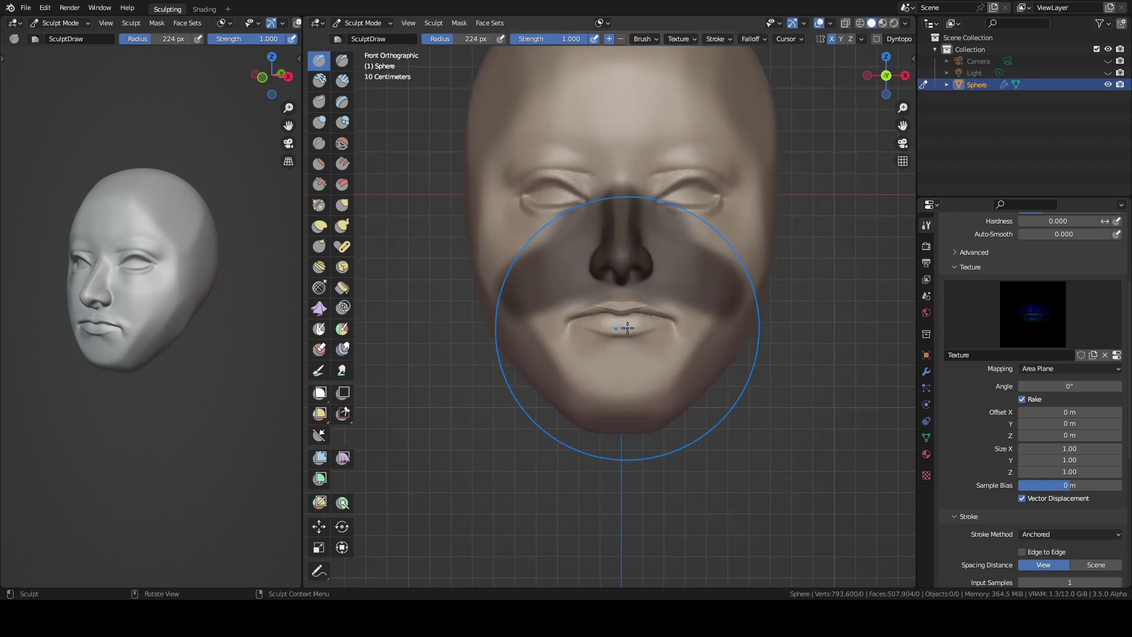
drag(624, 323, 626, 367)
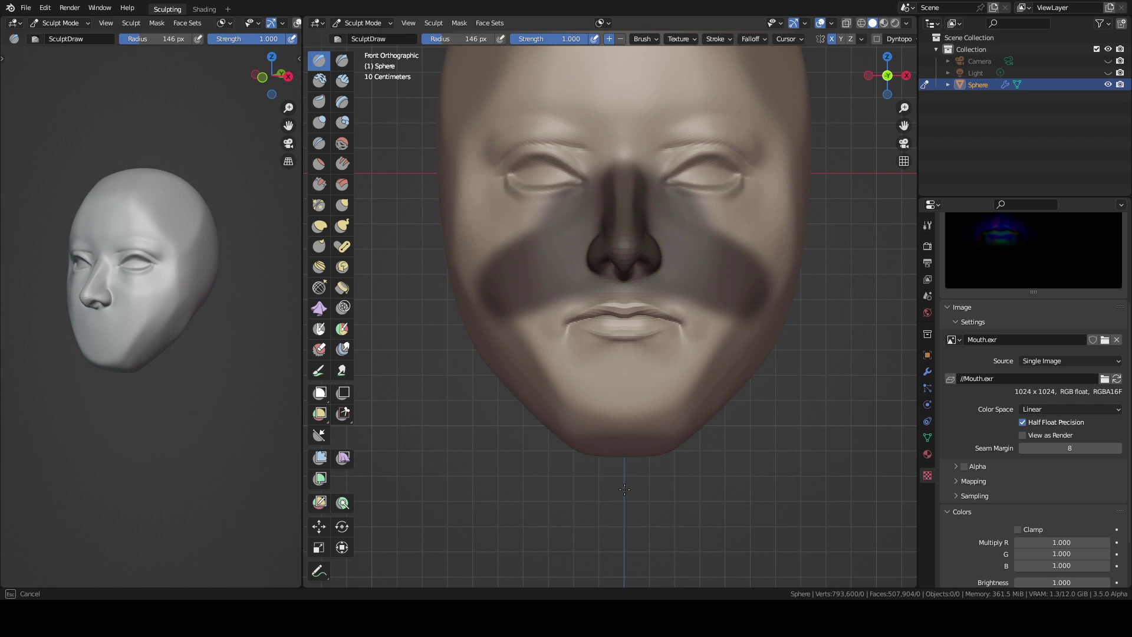
mouse_move(697, 200)
middle_down()
mouse_move(606, 265)
mouse_move(637, 267)
mouse_move(661, 349)
mouse_move(671, 308)
mouse_move(626, 376)
mouse_move(654, 330)
mouse_move(714, 277)
mouse_move(551, 240)
mouse_move(519, 253)
middle_up()
Enlarge the brush, load Ear.exr and stamp the ear from Right view.
key(shift+t)
key(f)
key(f)
click(619, 367)
ctrl+scroll(928, 477, up, 6)
click(928, 475)
key(x)
key(KP_3)
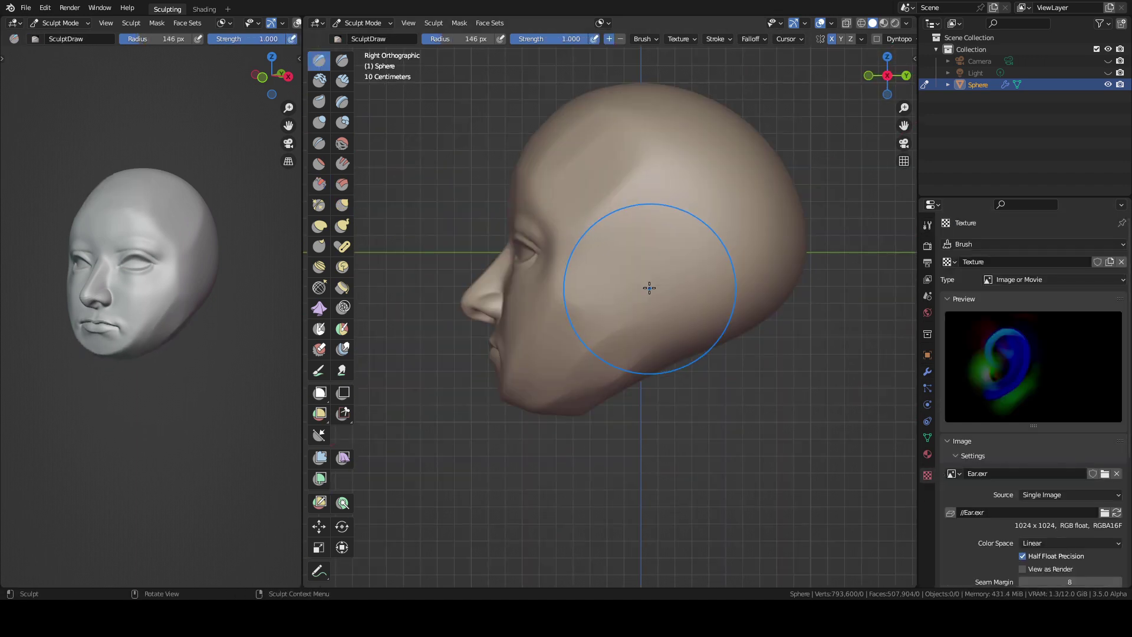
middle_drag(646, 351, 670, 298)
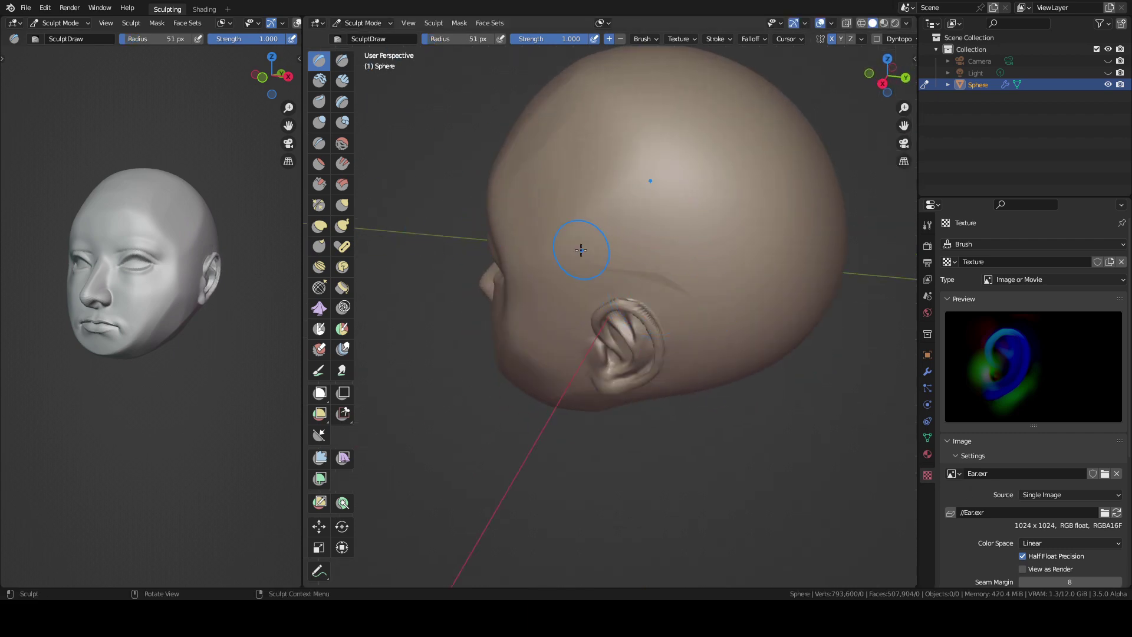
middle_drag(581, 250, 640, 273)
scroll(637, 248, up, 3)
Reshape the stamped ear with the Grab brush.
key(g)
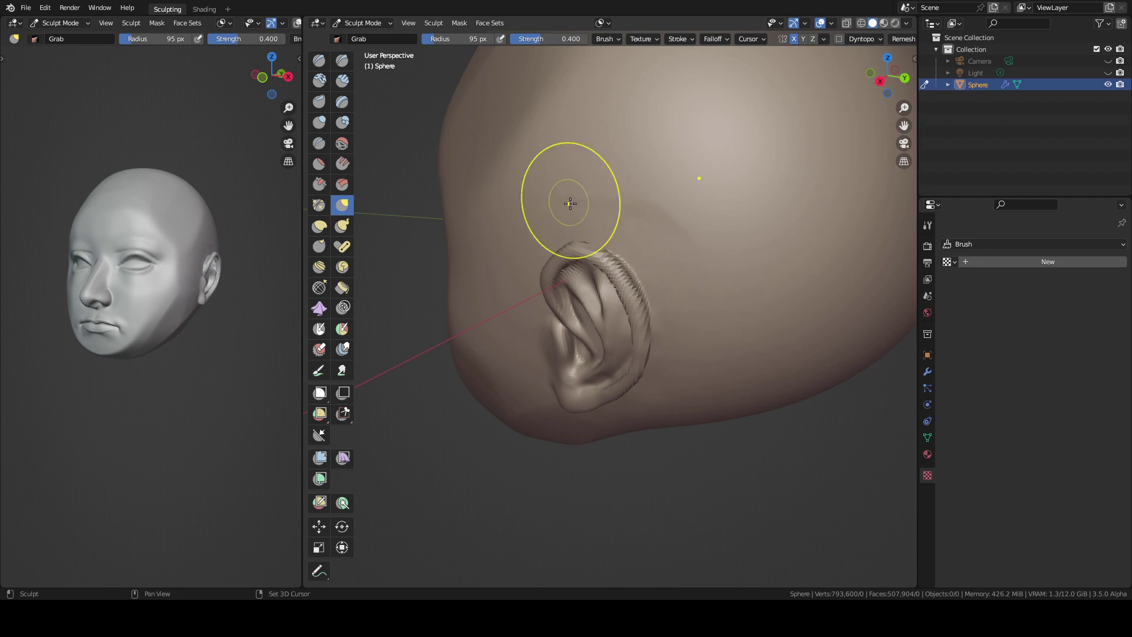
middle_drag(570, 204, 636, 168)
scroll(728, 374, down, 4)
middle_drag(612, 329, 732, 298)
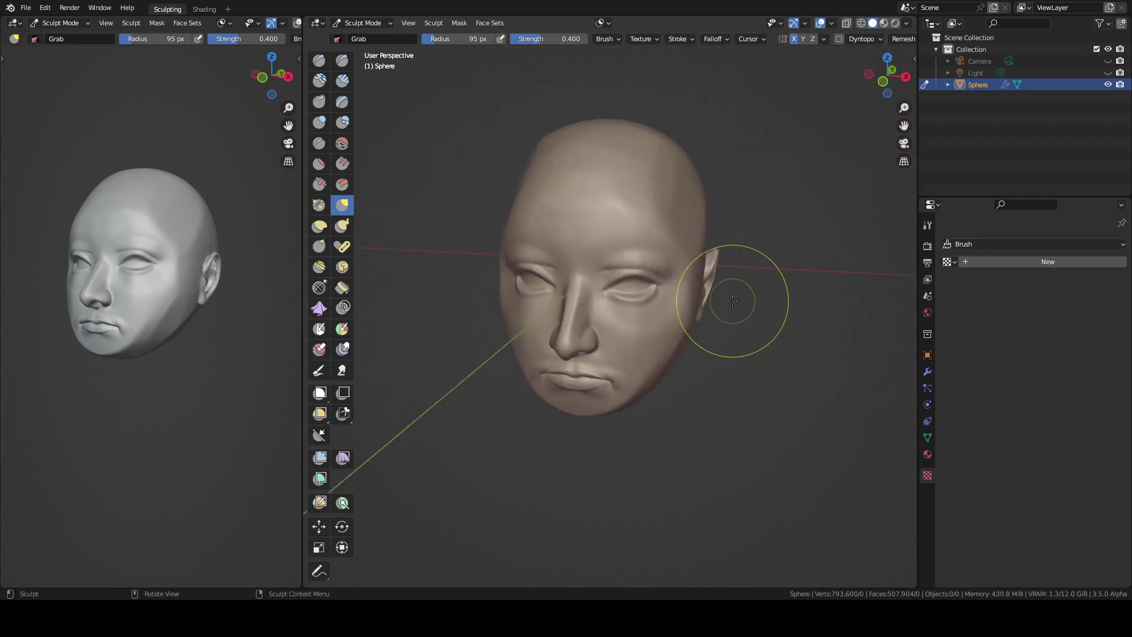
Assign VDM_Horn.exr as the Draw brush texture.
key(x)
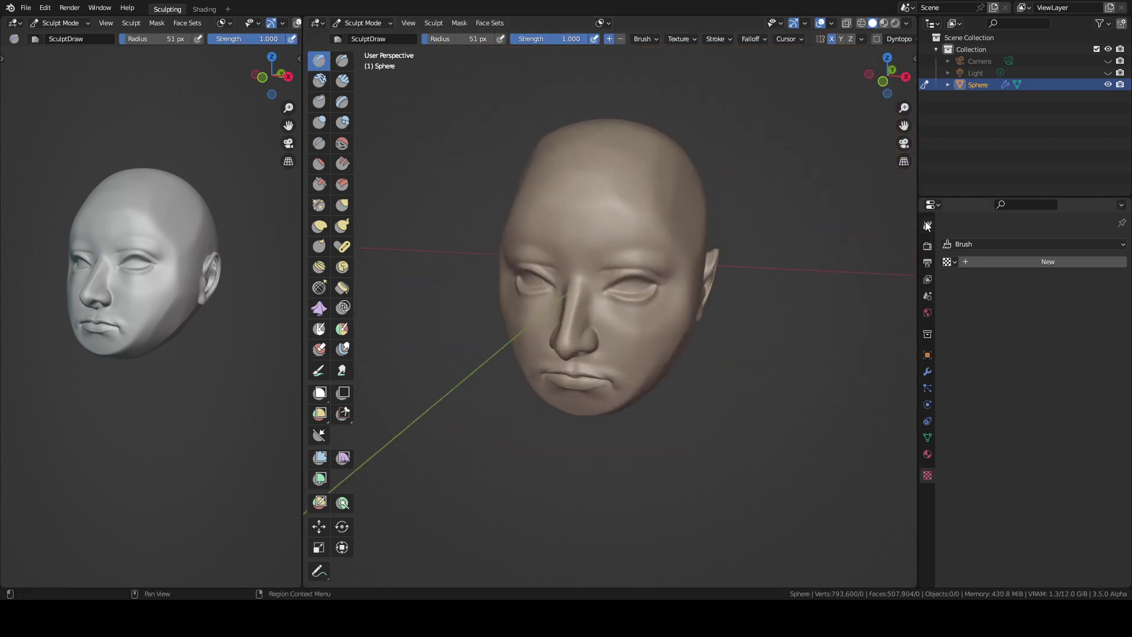
click(950, 261)
click(991, 280)
click(1117, 474)
click(951, 473)
click(974, 403)
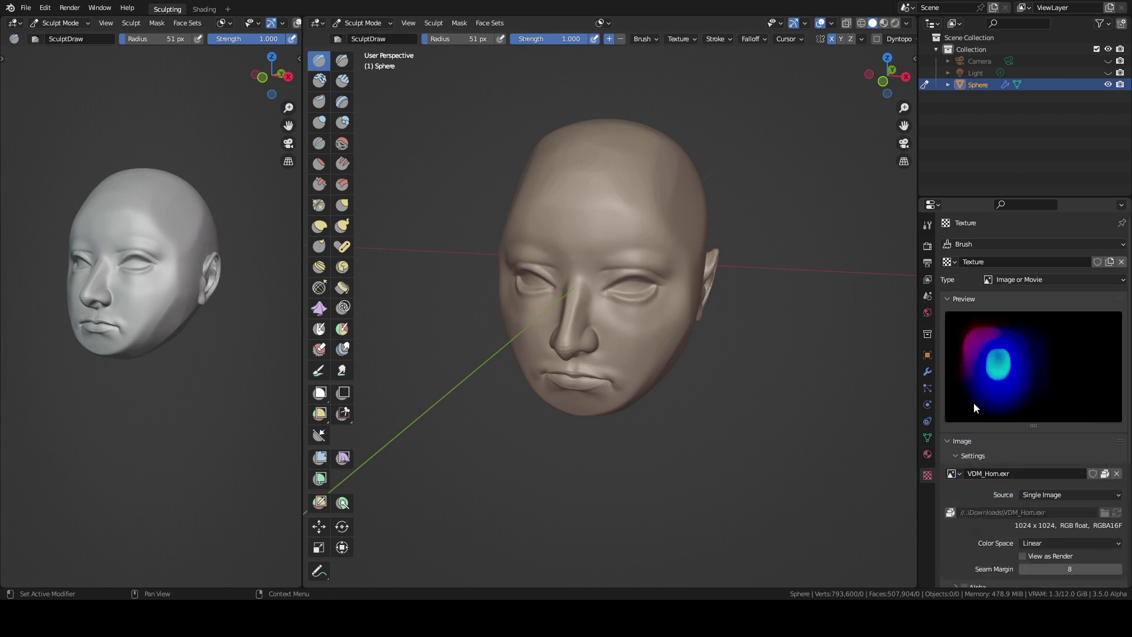
Stamp a mirrored pair of horns, undoing and restamping them larger and higher.
mouse_move(678, 206)
mouse_down()
mouse_move(717, 218)
mouse_move(716, 245)
mouse_up()
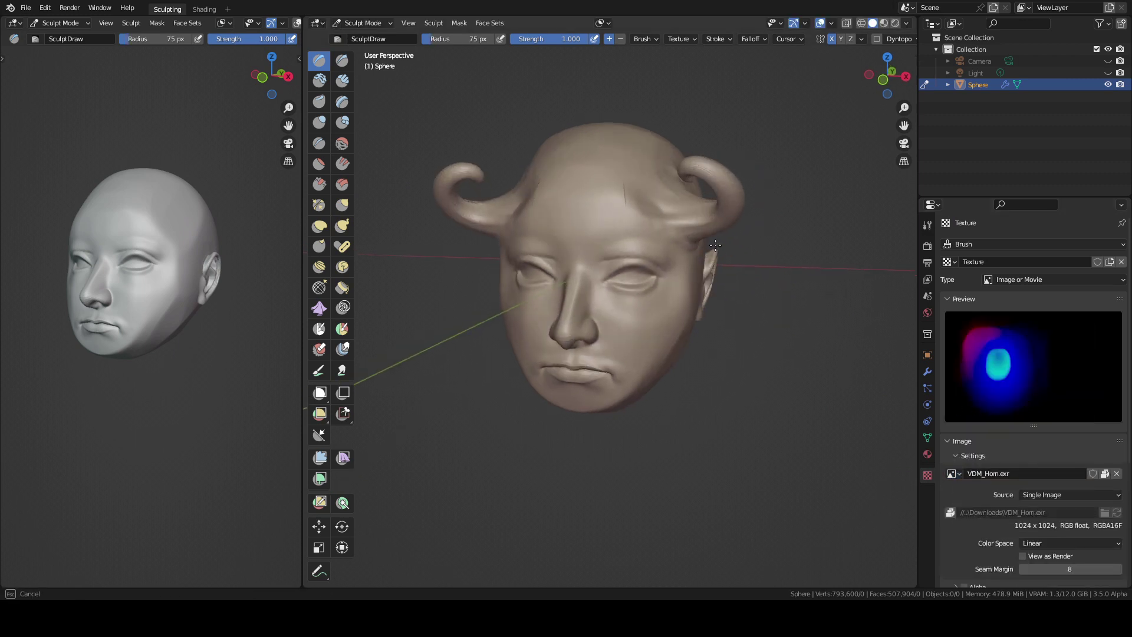
key(ctrl+z)
mouse_move(678, 171)
mouse_down()
mouse_move(672, 119)
mouse_move(652, 152)
mouse_move(708, 65)
mouse_move(675, 261)
mouse_up()
key(ctrl+z)
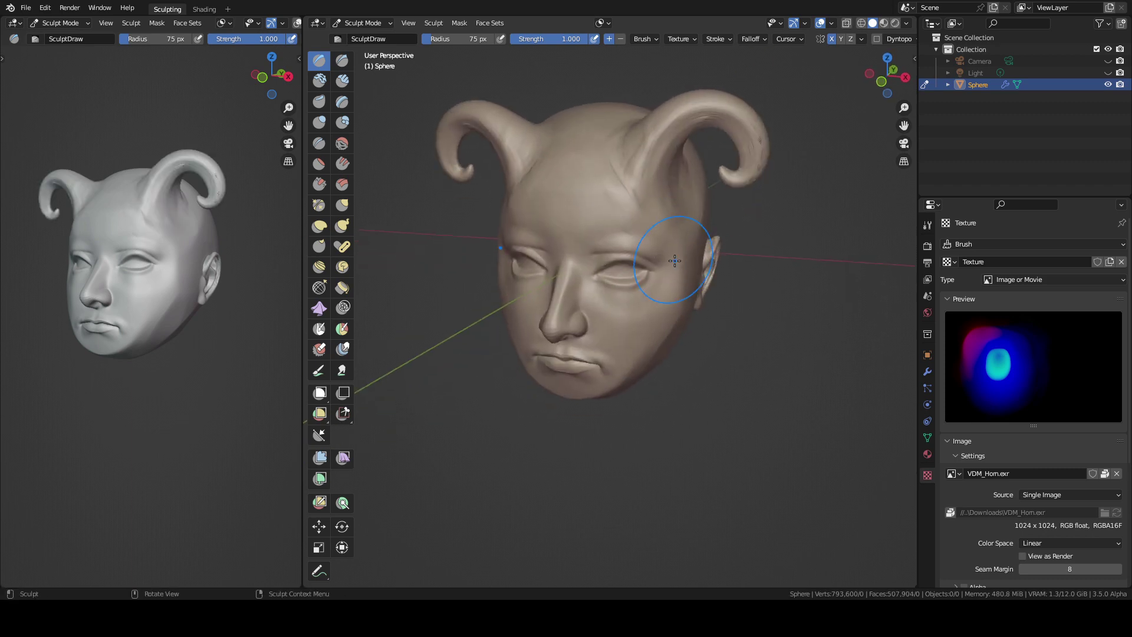
scroll(675, 261, up, 2)
shift+middle_drag(674, 260, 599, 321)
scroll(553, 282, up, 4)
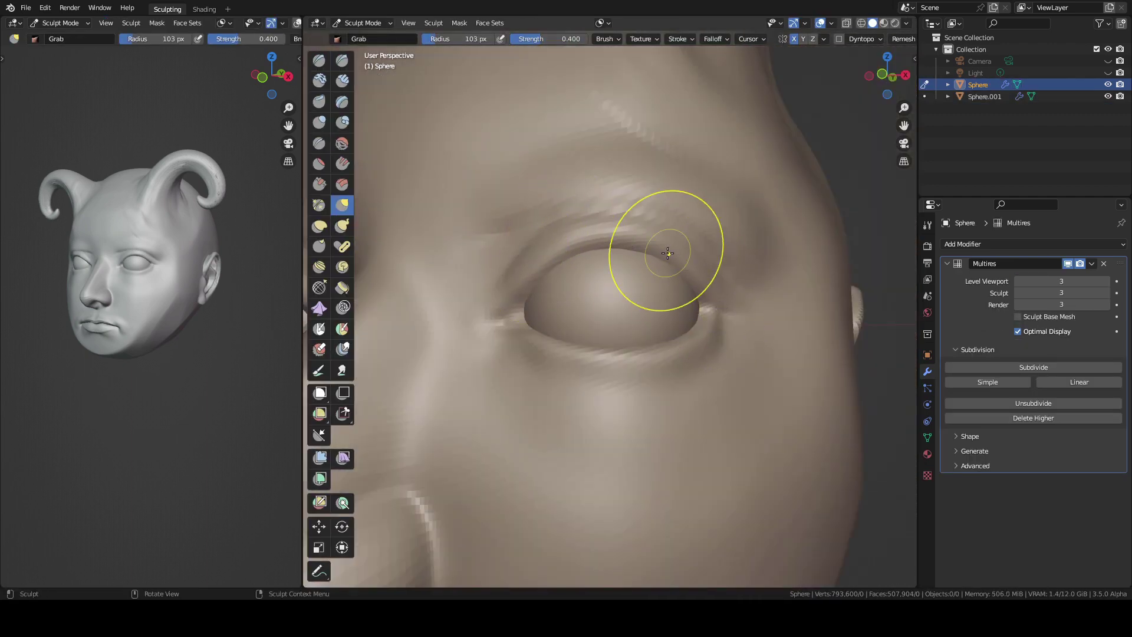
Nudge the chin into shape with an enlarged Grab brush from Right view.
scroll(667, 253, down, 8)
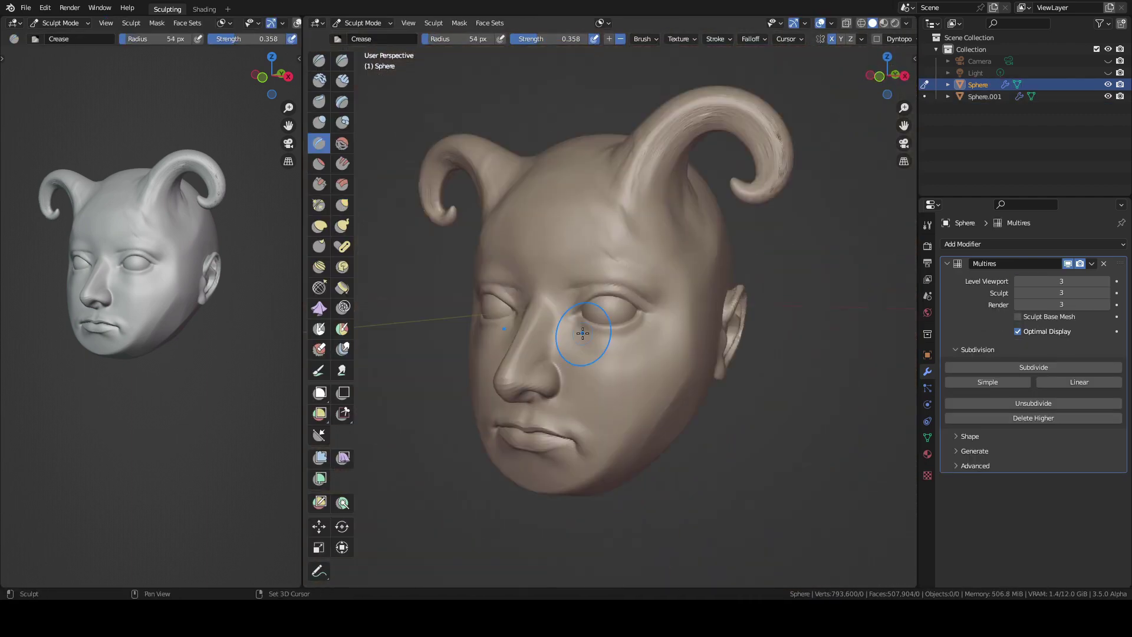
key(KP_3)
key(f)
click(712, 373)
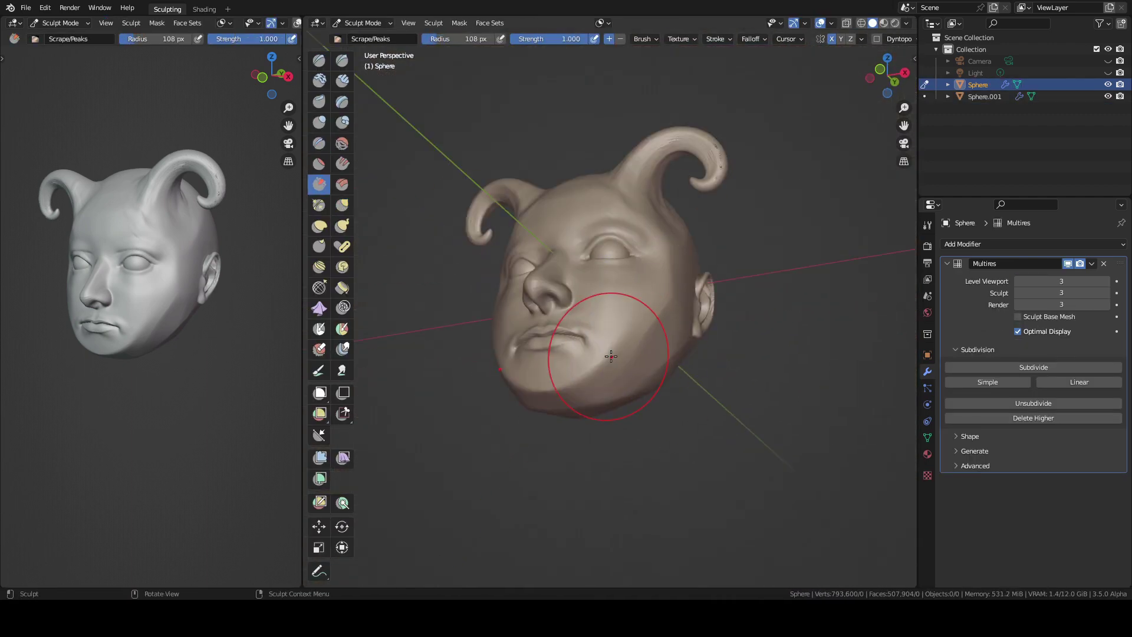
drag(649, 360, 678, 378)
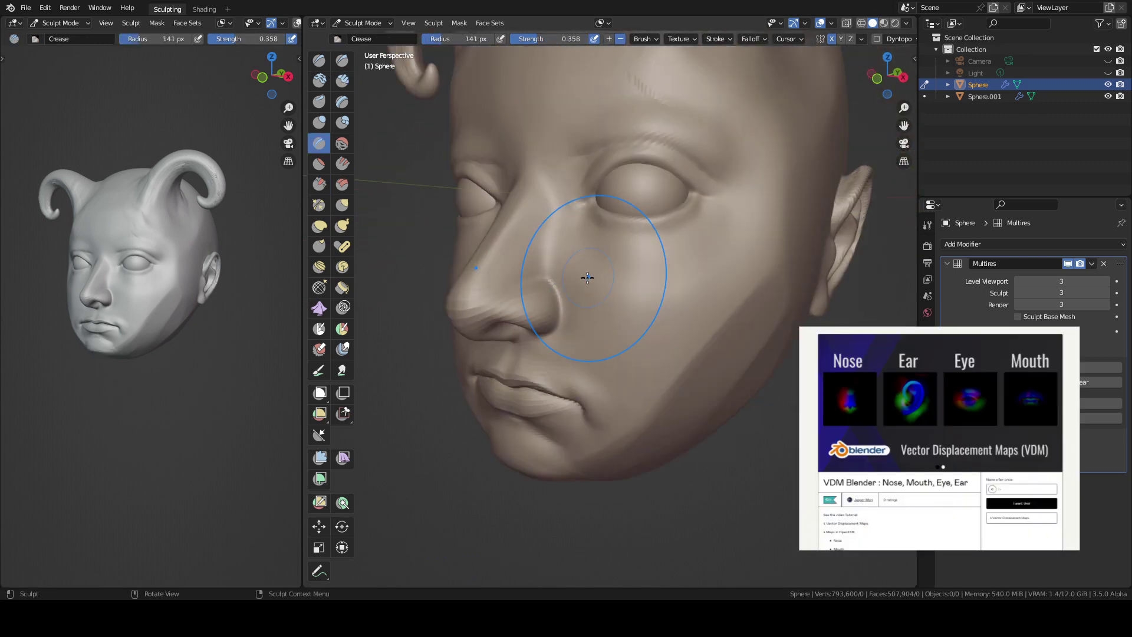
Build up clay across the face with the Clay Strips brush.
key(c)
middle_drag(551, 257, 645, 321)
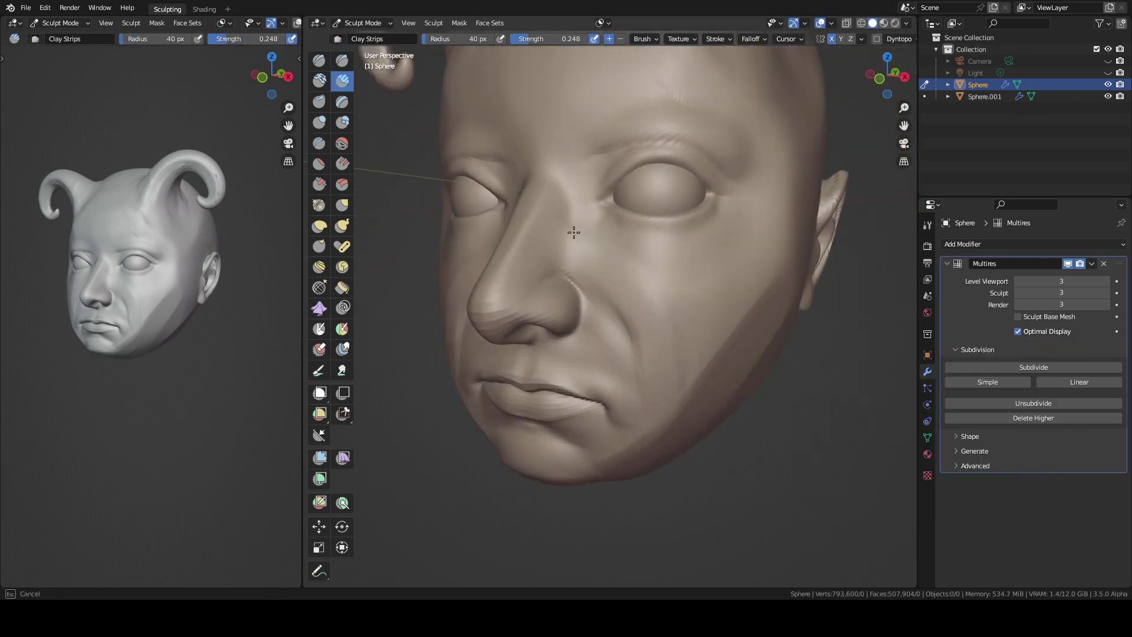
mouse_move(571, 234)
middle_down()
mouse_move(643, 257)
mouse_move(569, 260)
mouse_move(513, 204)
middle_up()
scroll(642, 258, up, 3)
Add creases to the face and pull the lips into shape with Grab.
key(shift+c)
drag(302, 436, 384, 437)
key(f)
click(576, 237)
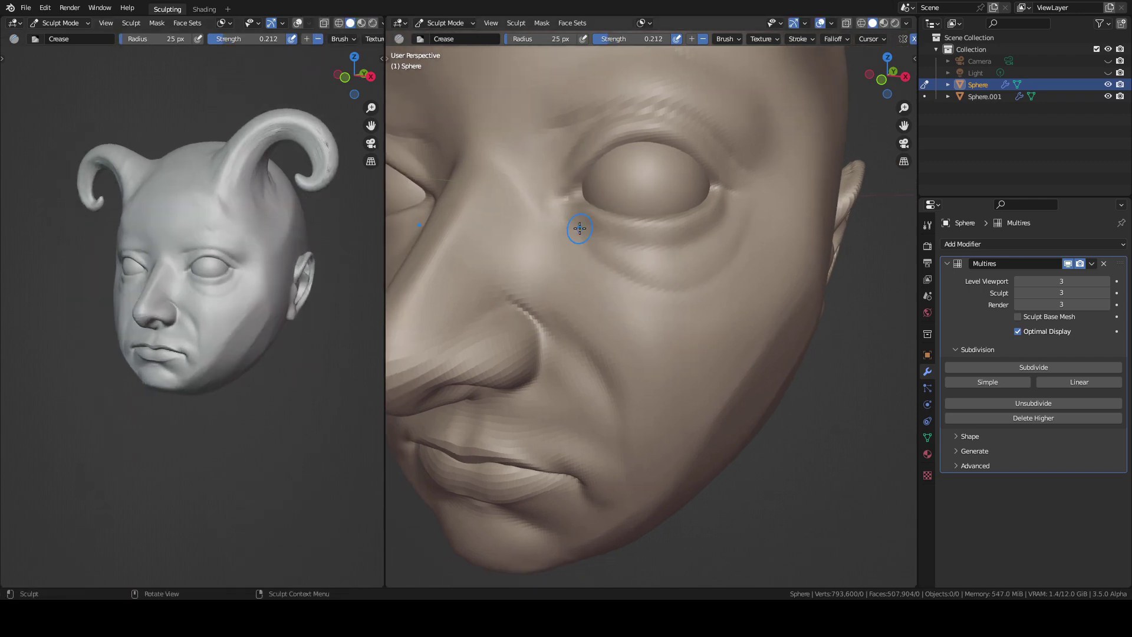
mouse_move(576, 237)
middle_down()
mouse_move(645, 189)
mouse_move(562, 119)
middle_up()
scroll(562, 118, down, 5)
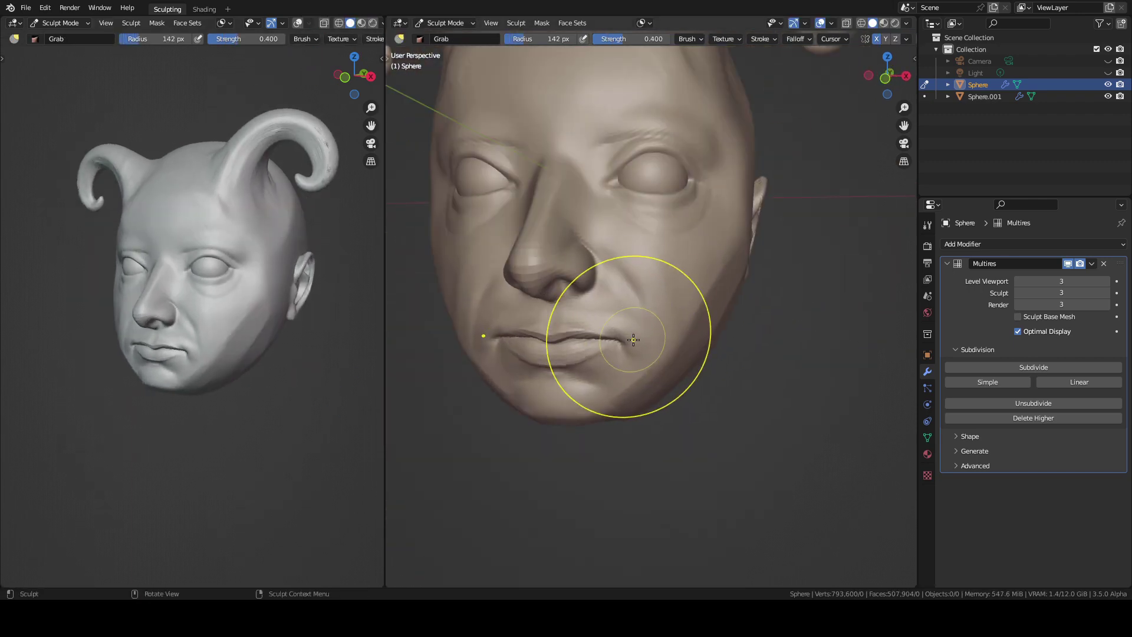
Switch to Object Mode and bring up the MatCap viewport shading choices.
key(ctrl+tab)
scroll(649, 307, down, 3)
click(906, 23)
click(895, 108)
Maximize the viewport and orbit the gold-matcap horned head to show the finished sculpt.
middle_drag(766, 342, 685, 366)
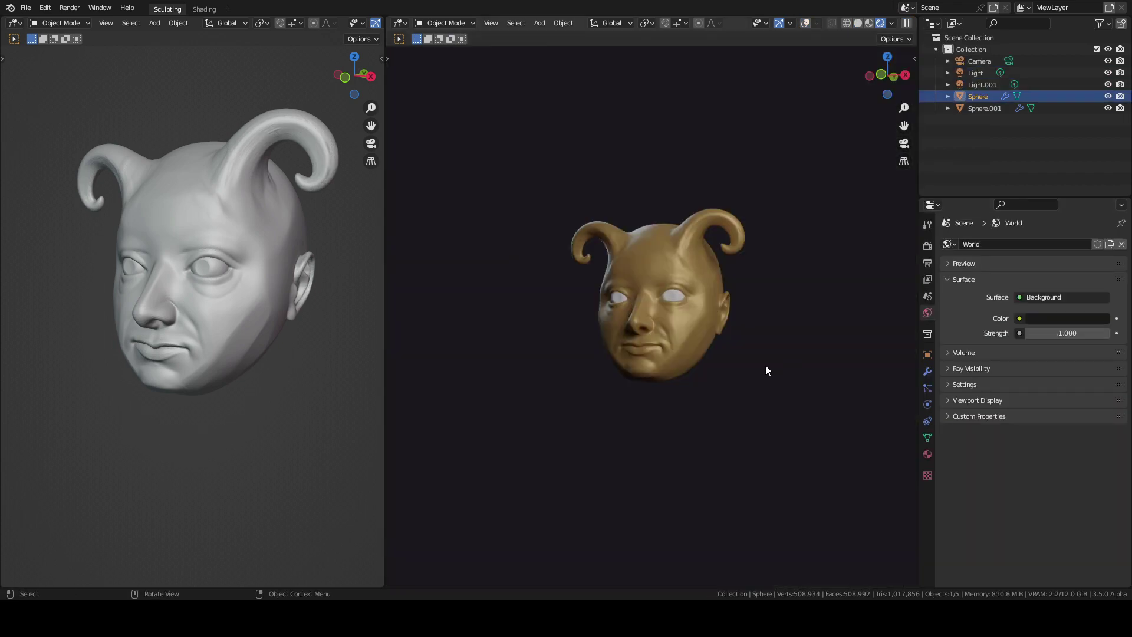
key(ctrl+space)
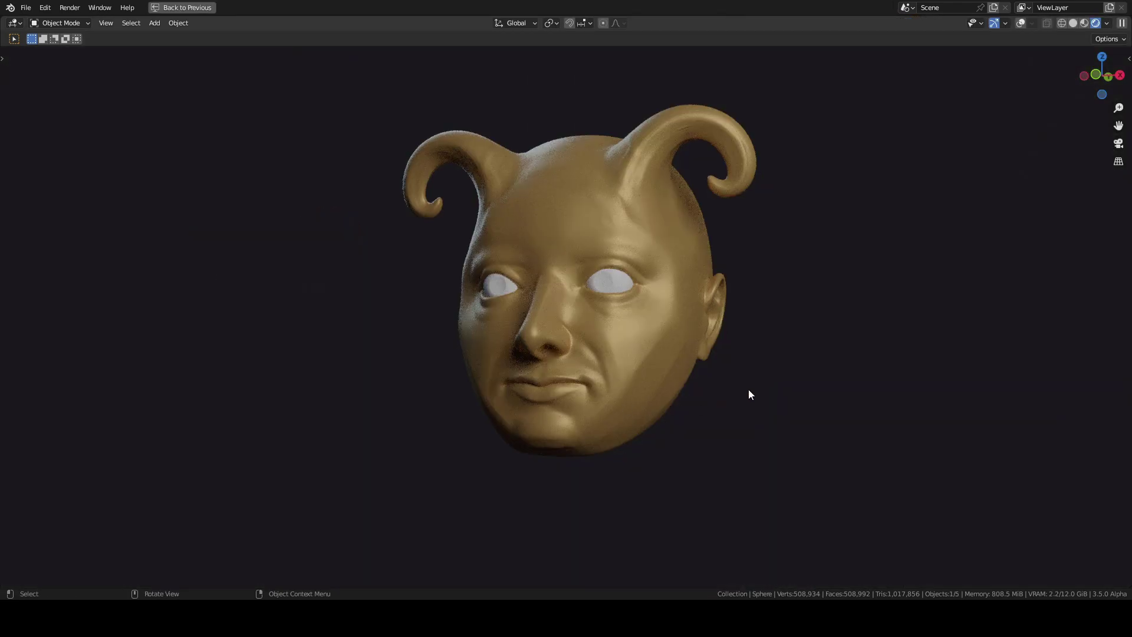
middle_drag(763, 381, 811, 381)
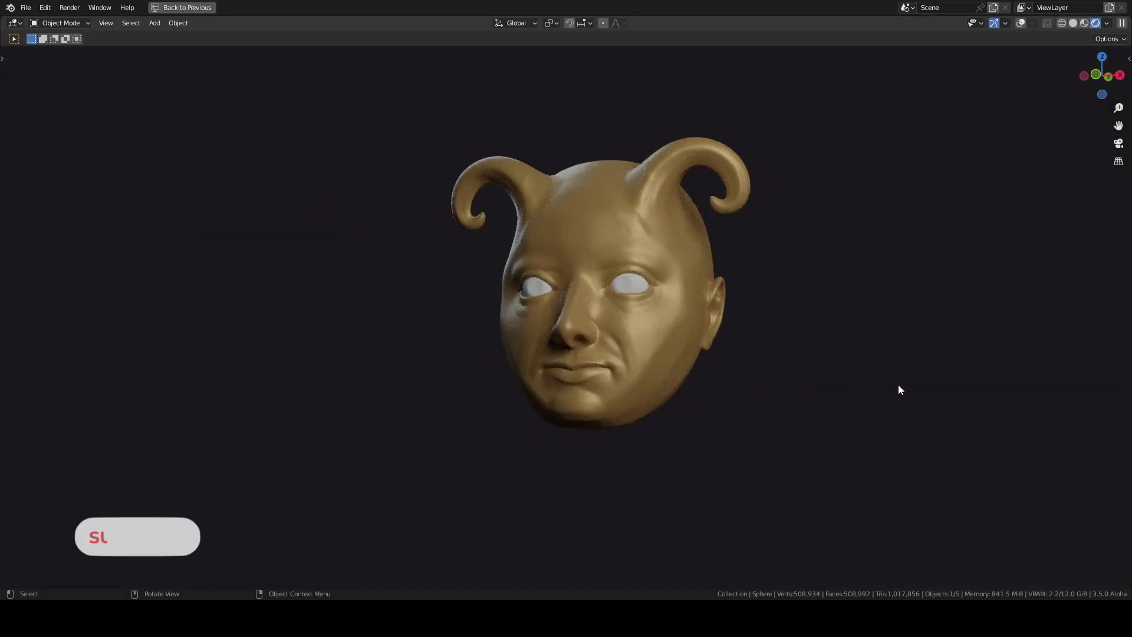